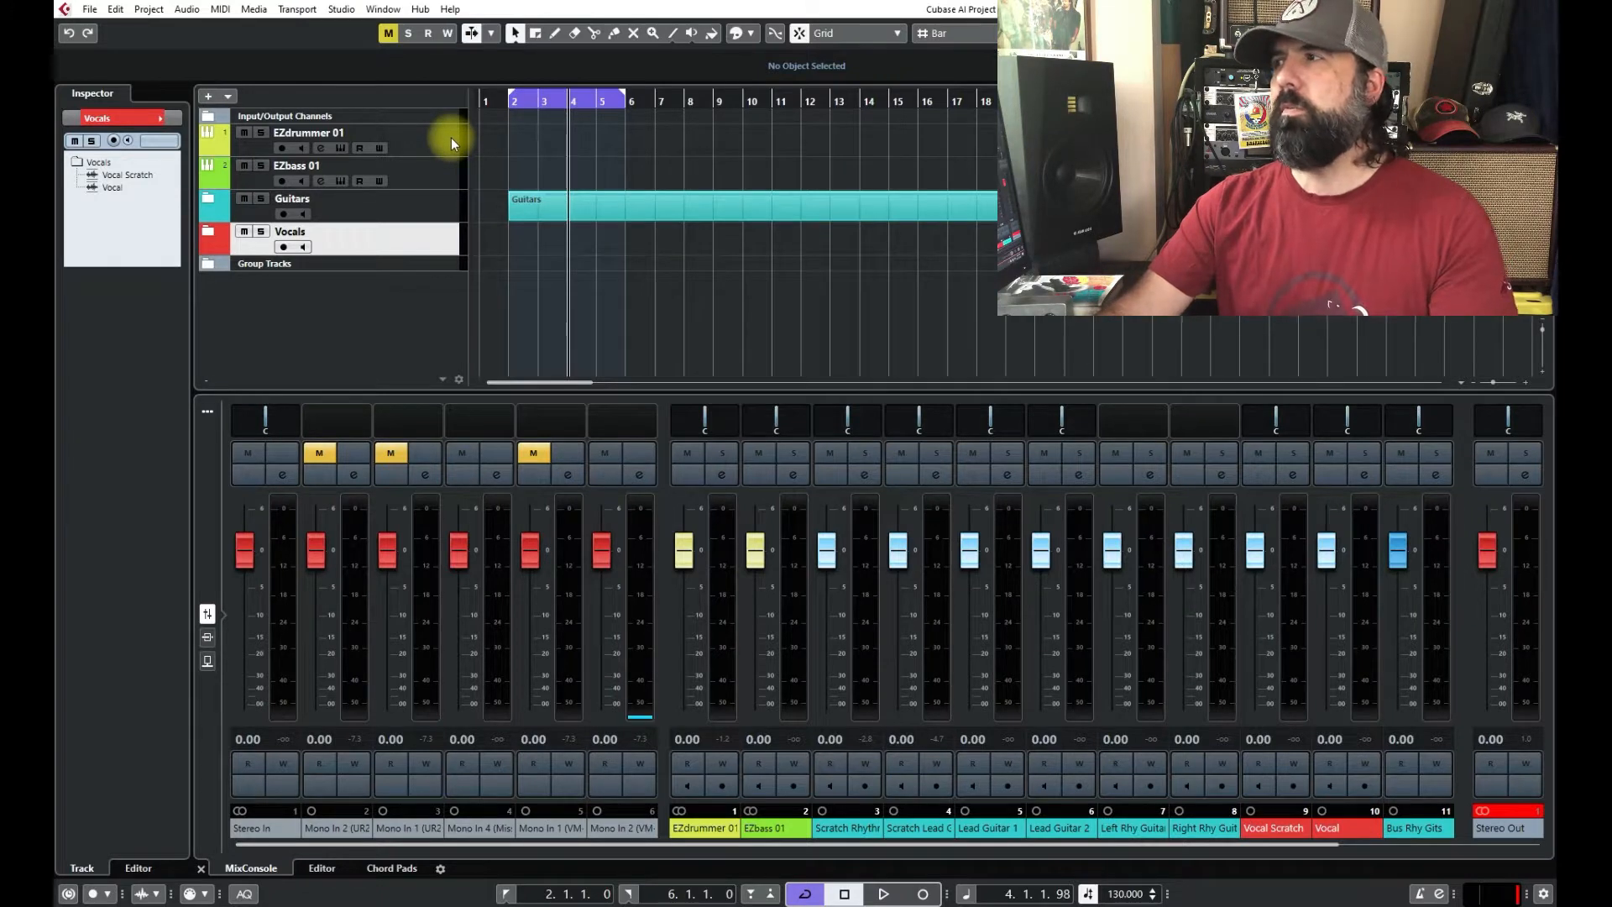
View the EZdrummer instrument on the EZdrummer 01 track, close it, and disarm the track's recording
left_click(440, 140)
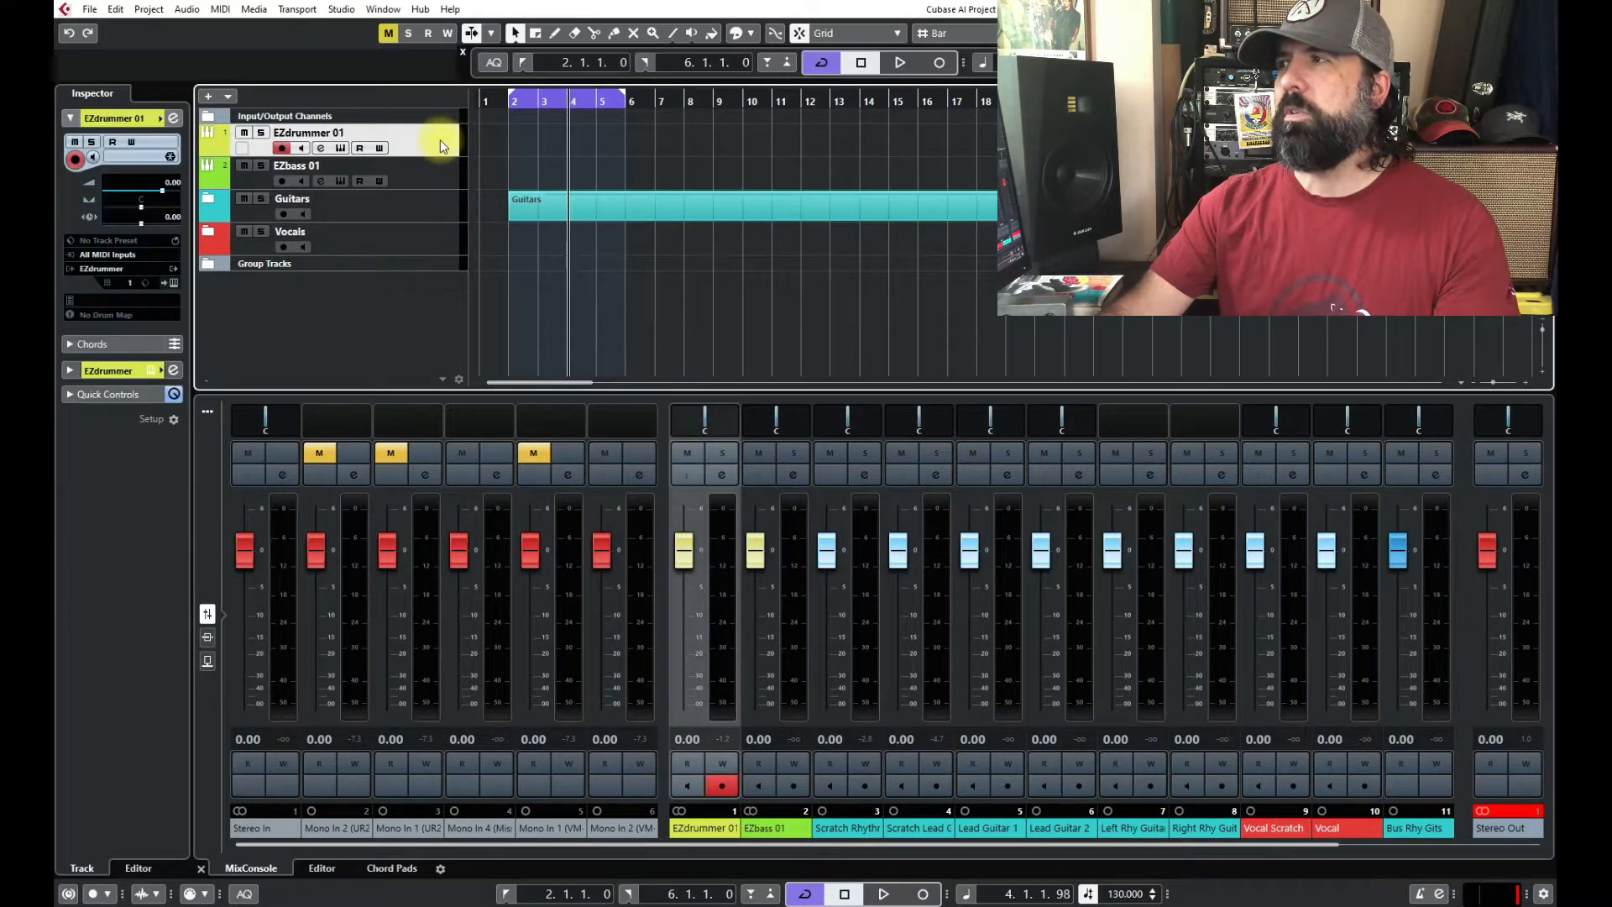
left_click(339, 149)
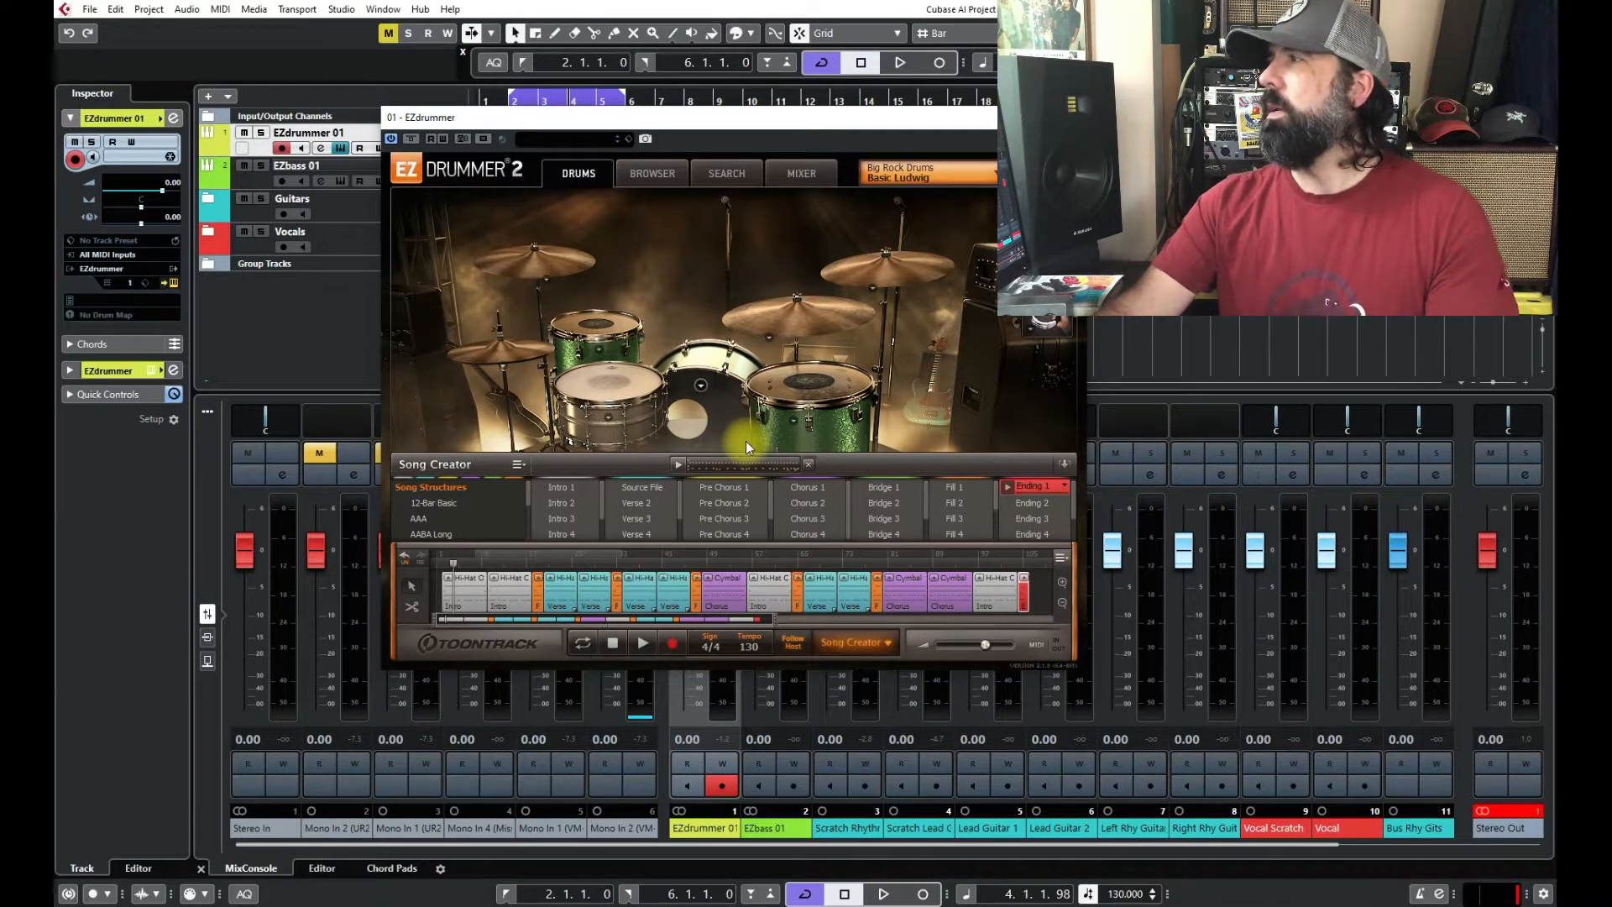
left_click(1066, 117)
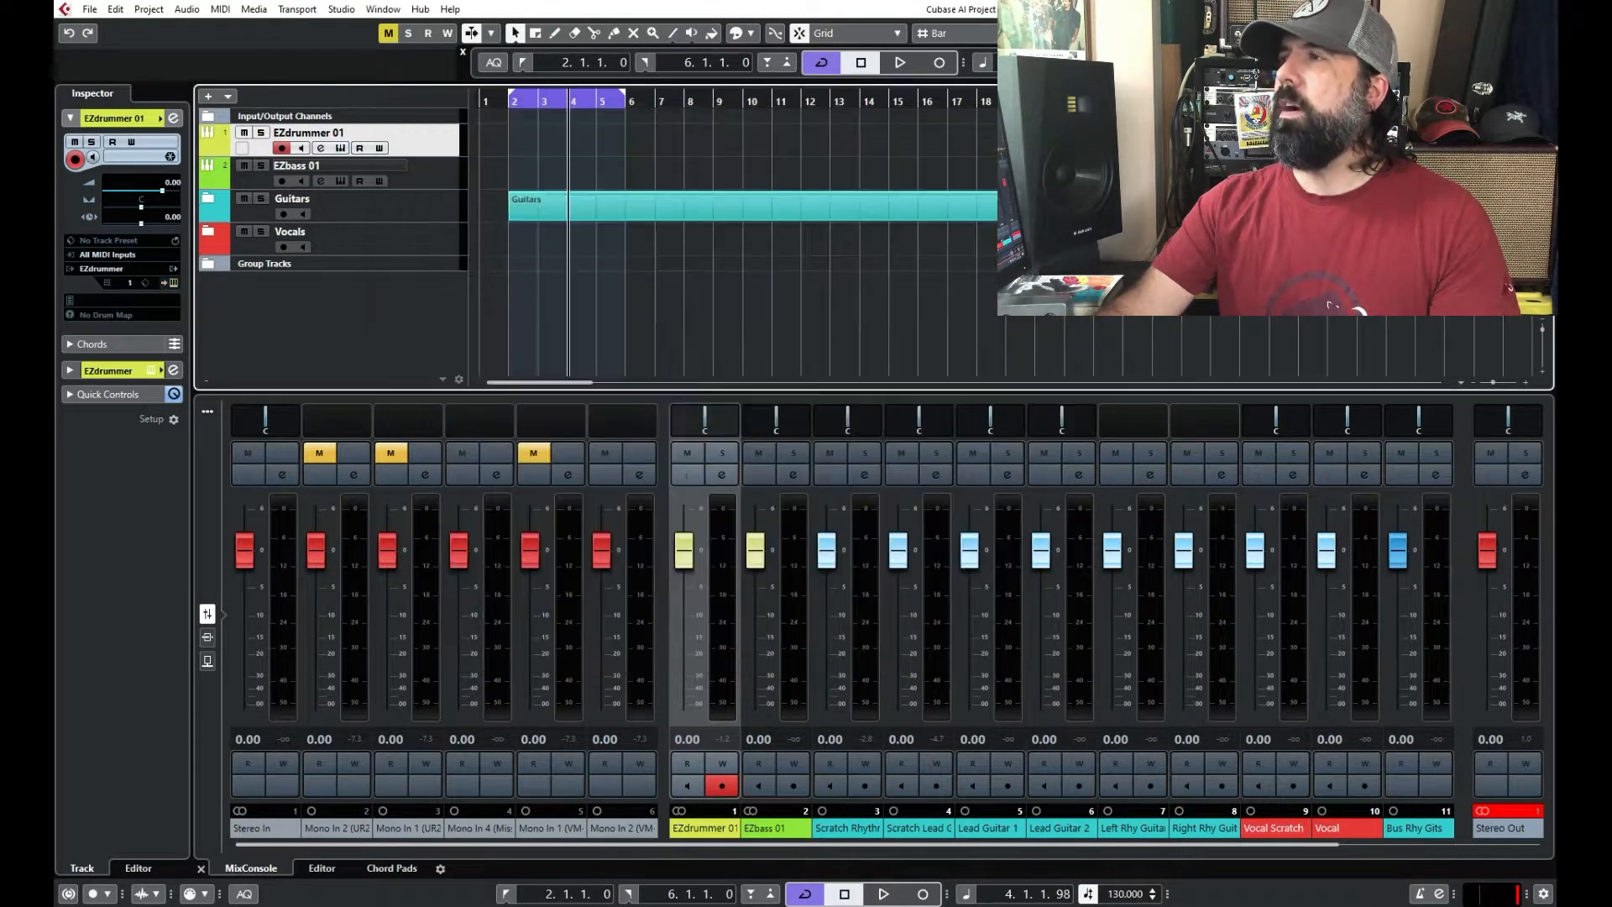
left_click(282, 150)
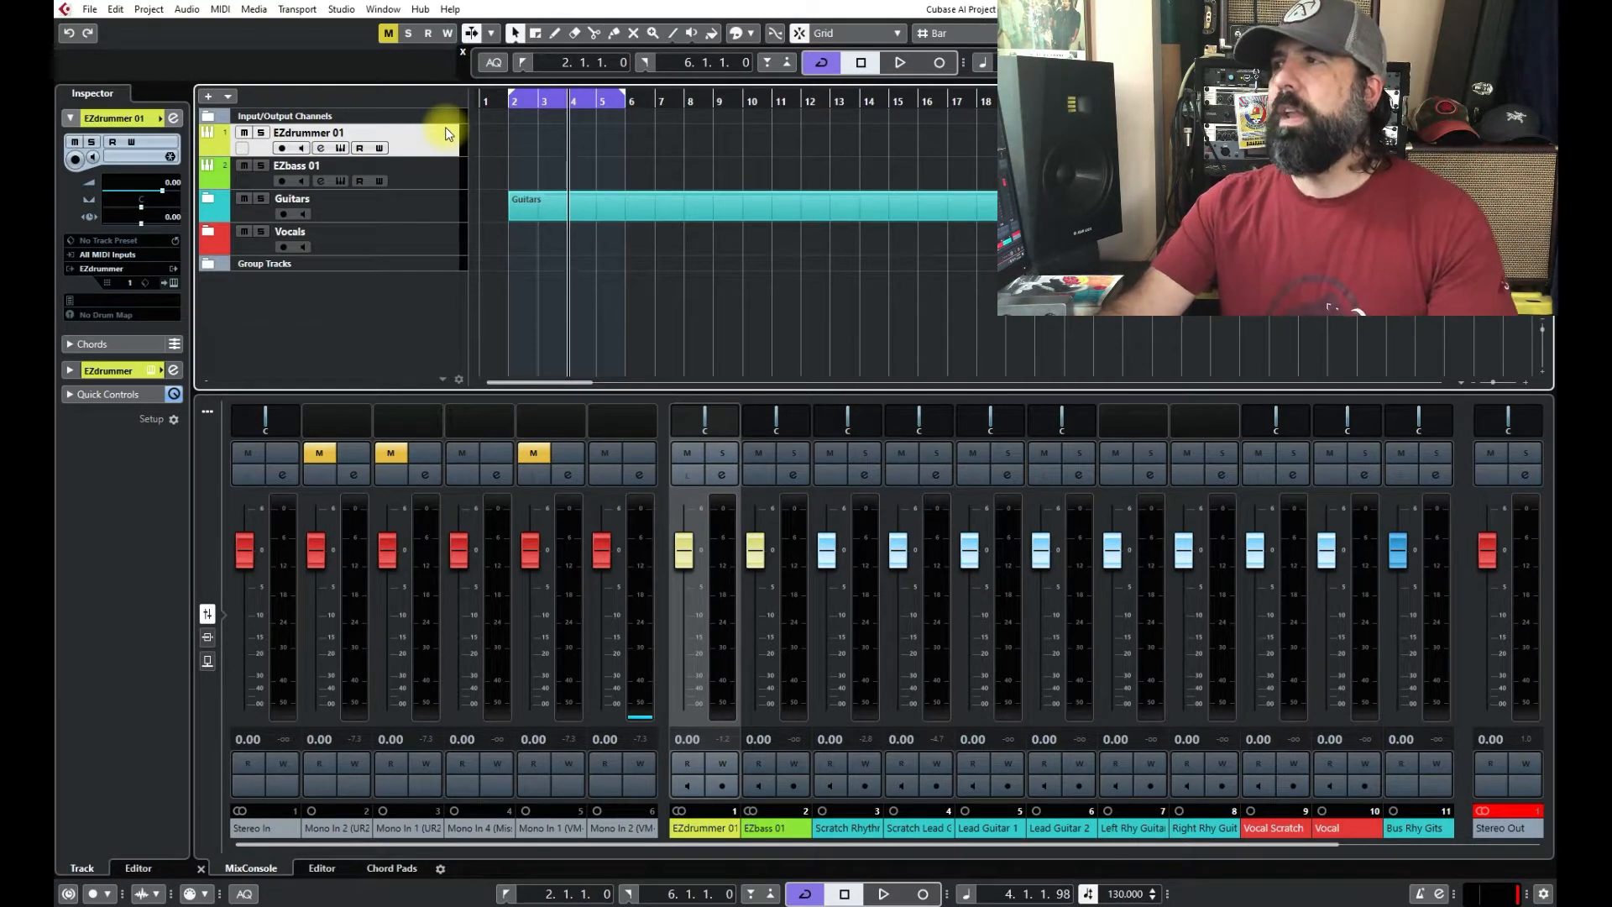
View the EZbass instrument on the EZbass 01 track, close it, and disarm the track's recording
left_click(441, 173)
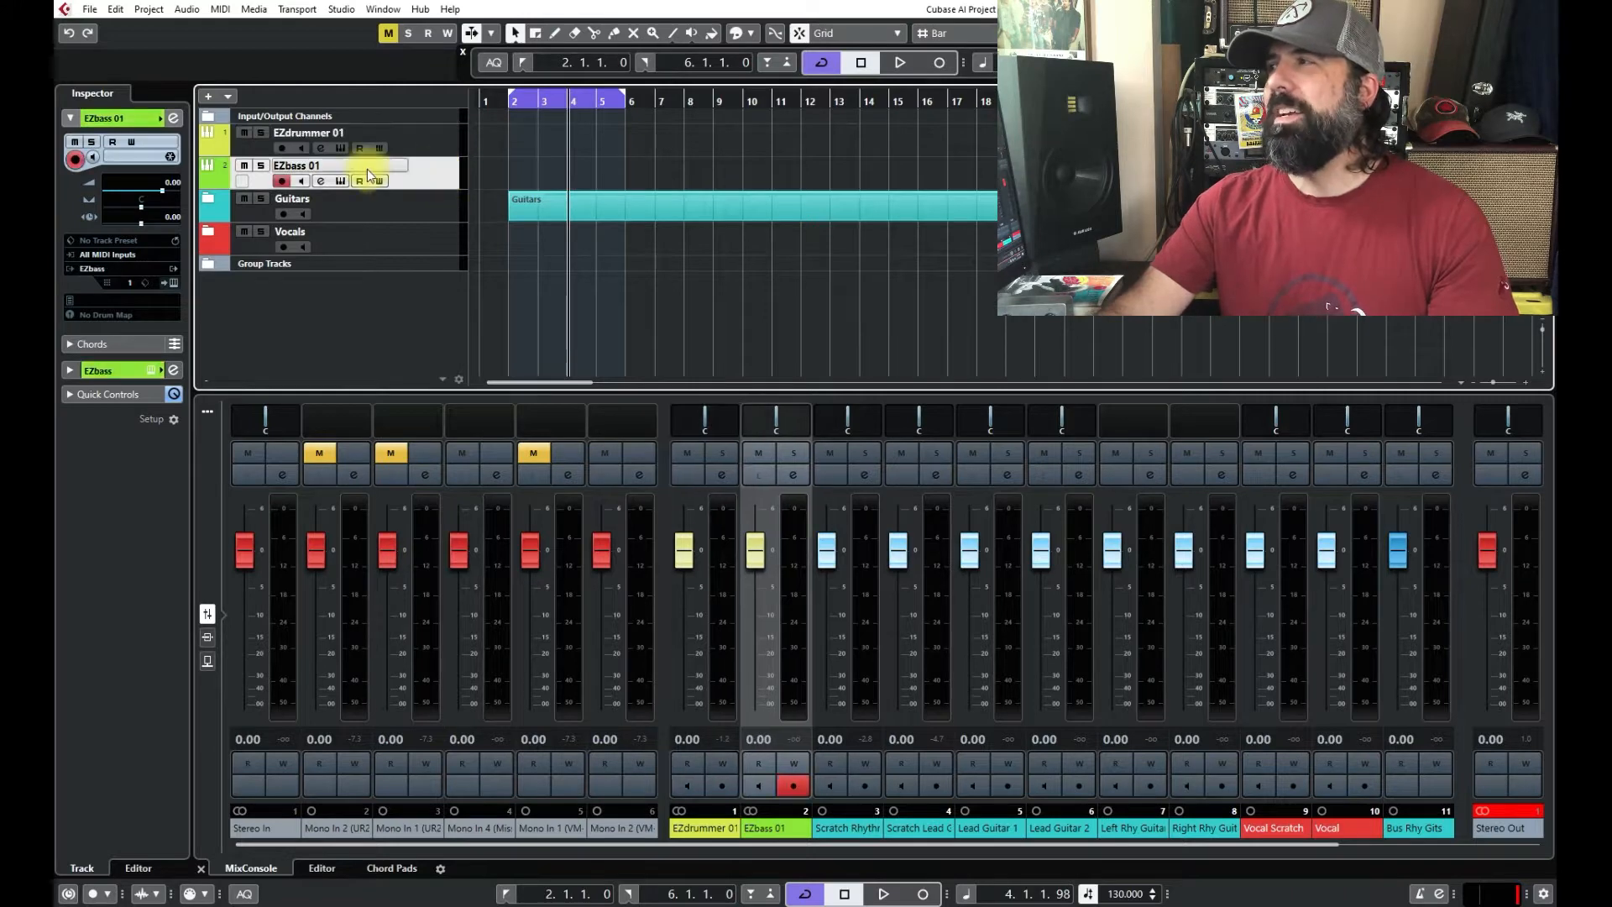
left_click(340, 181)
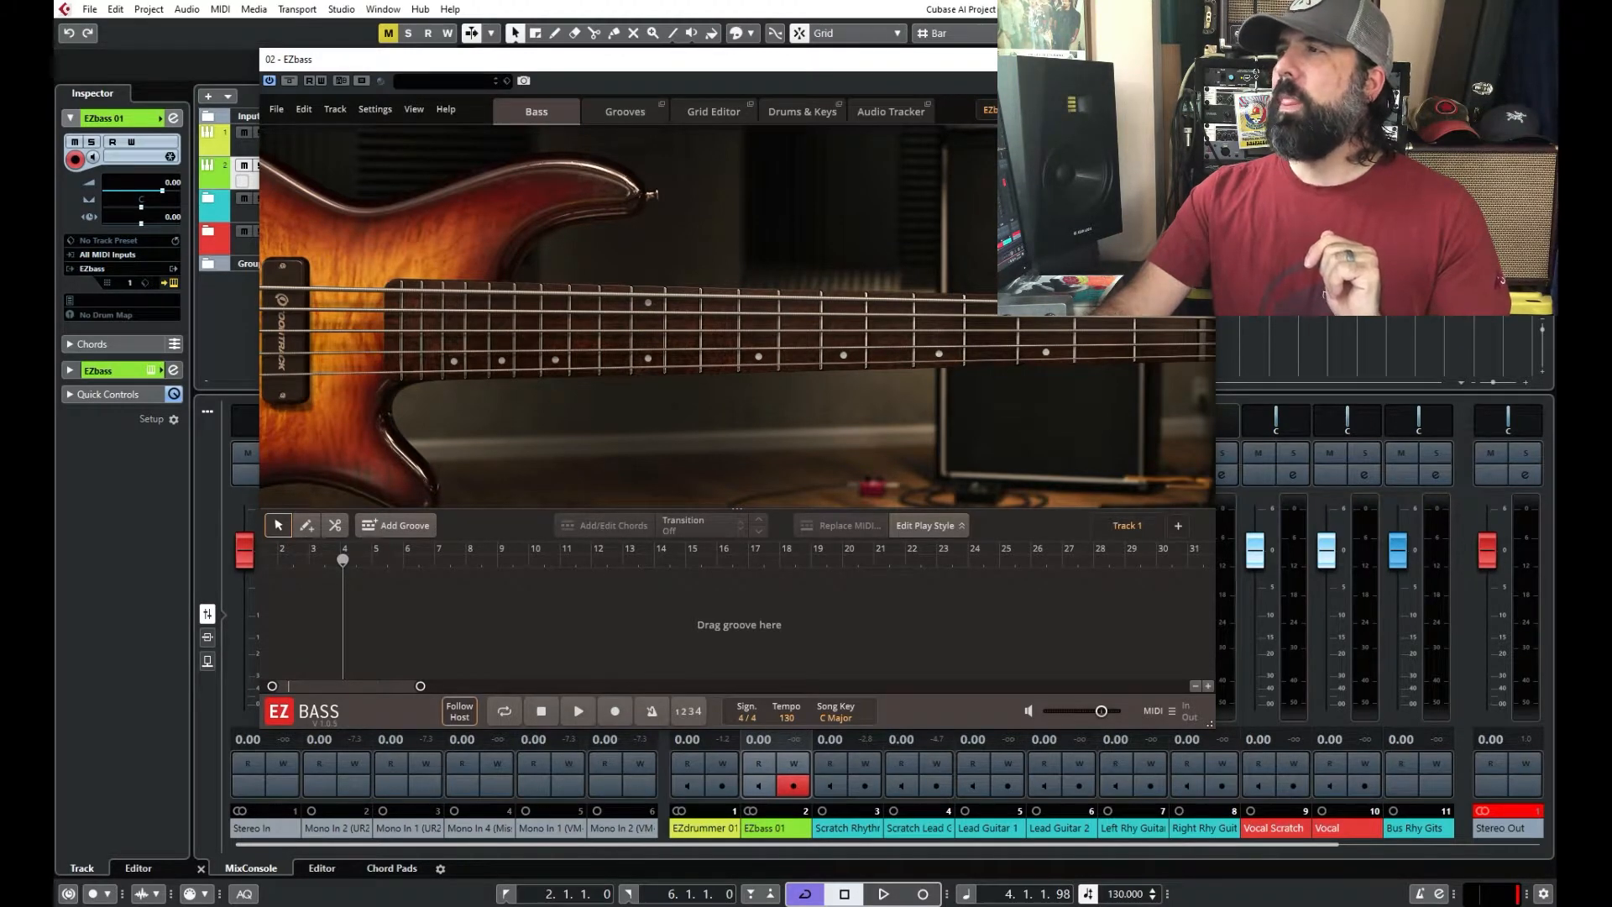
left_click(1196, 60)
left_click(282, 181)
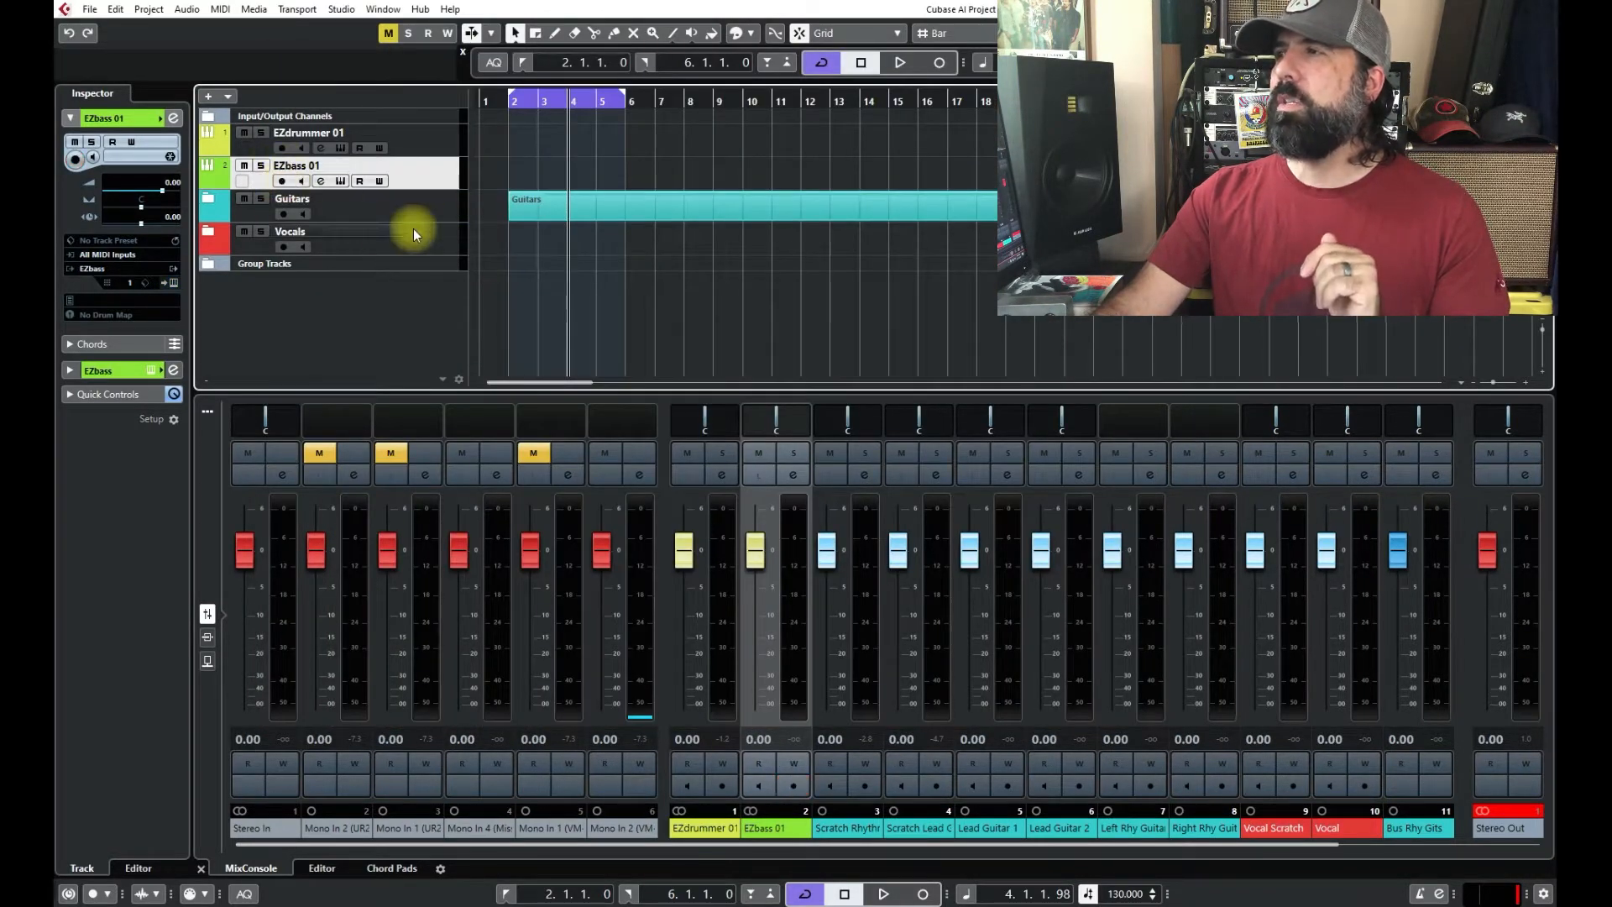
Expand the Guitars folder and look through the Scratch Rhythm Guitar and Scratch Lead Guitar tracks, leaving them disarmed
left_click(208, 198)
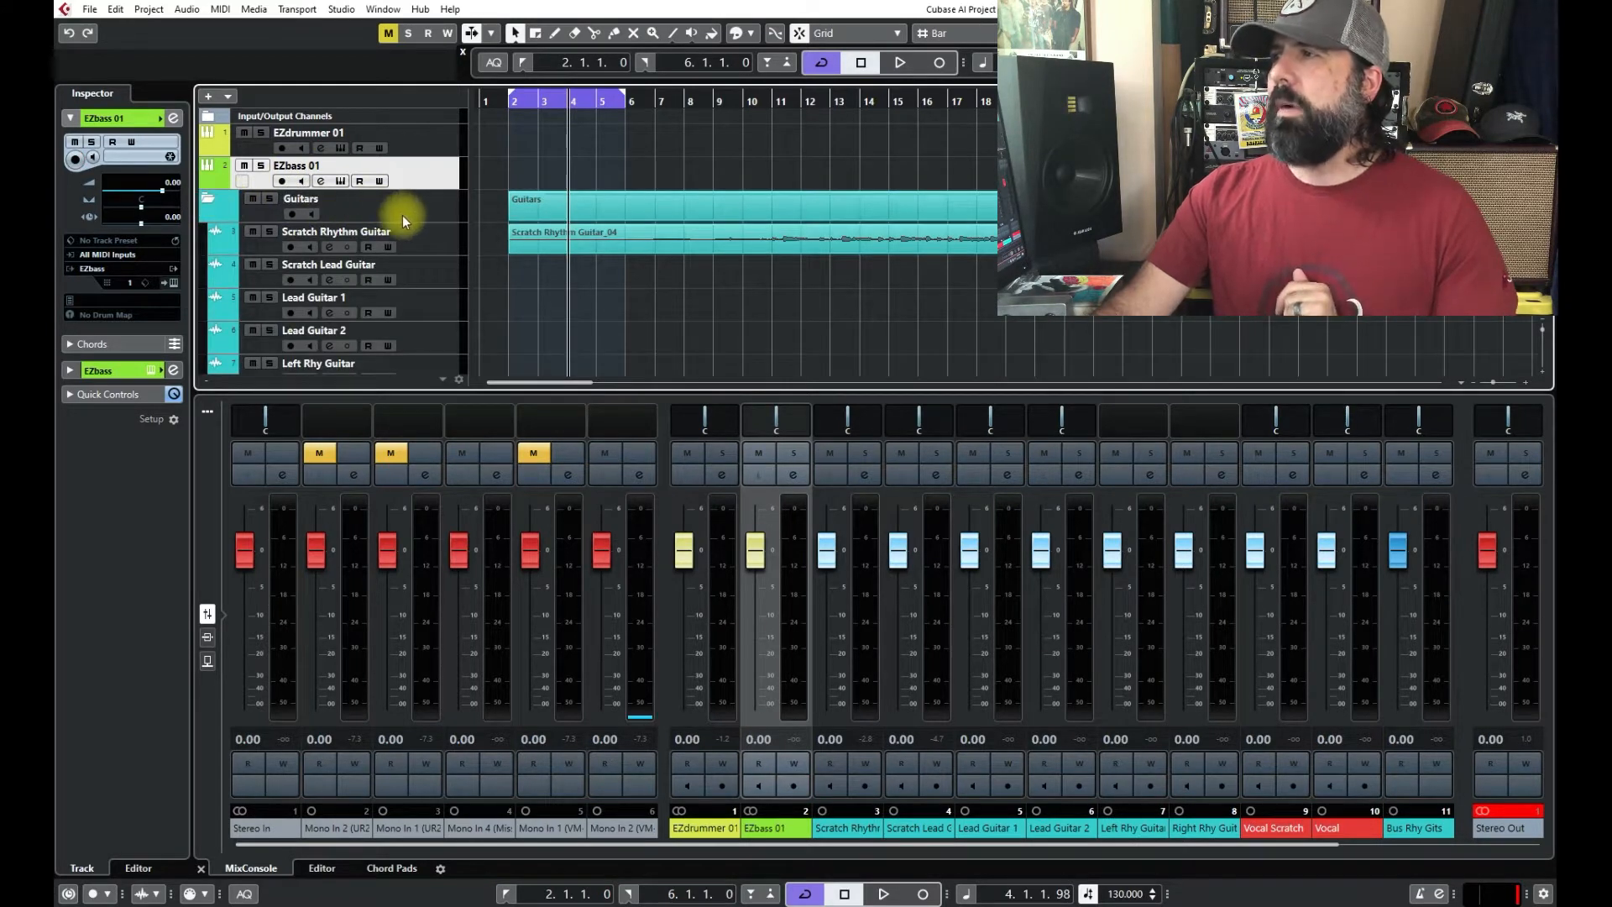
left_click(425, 235)
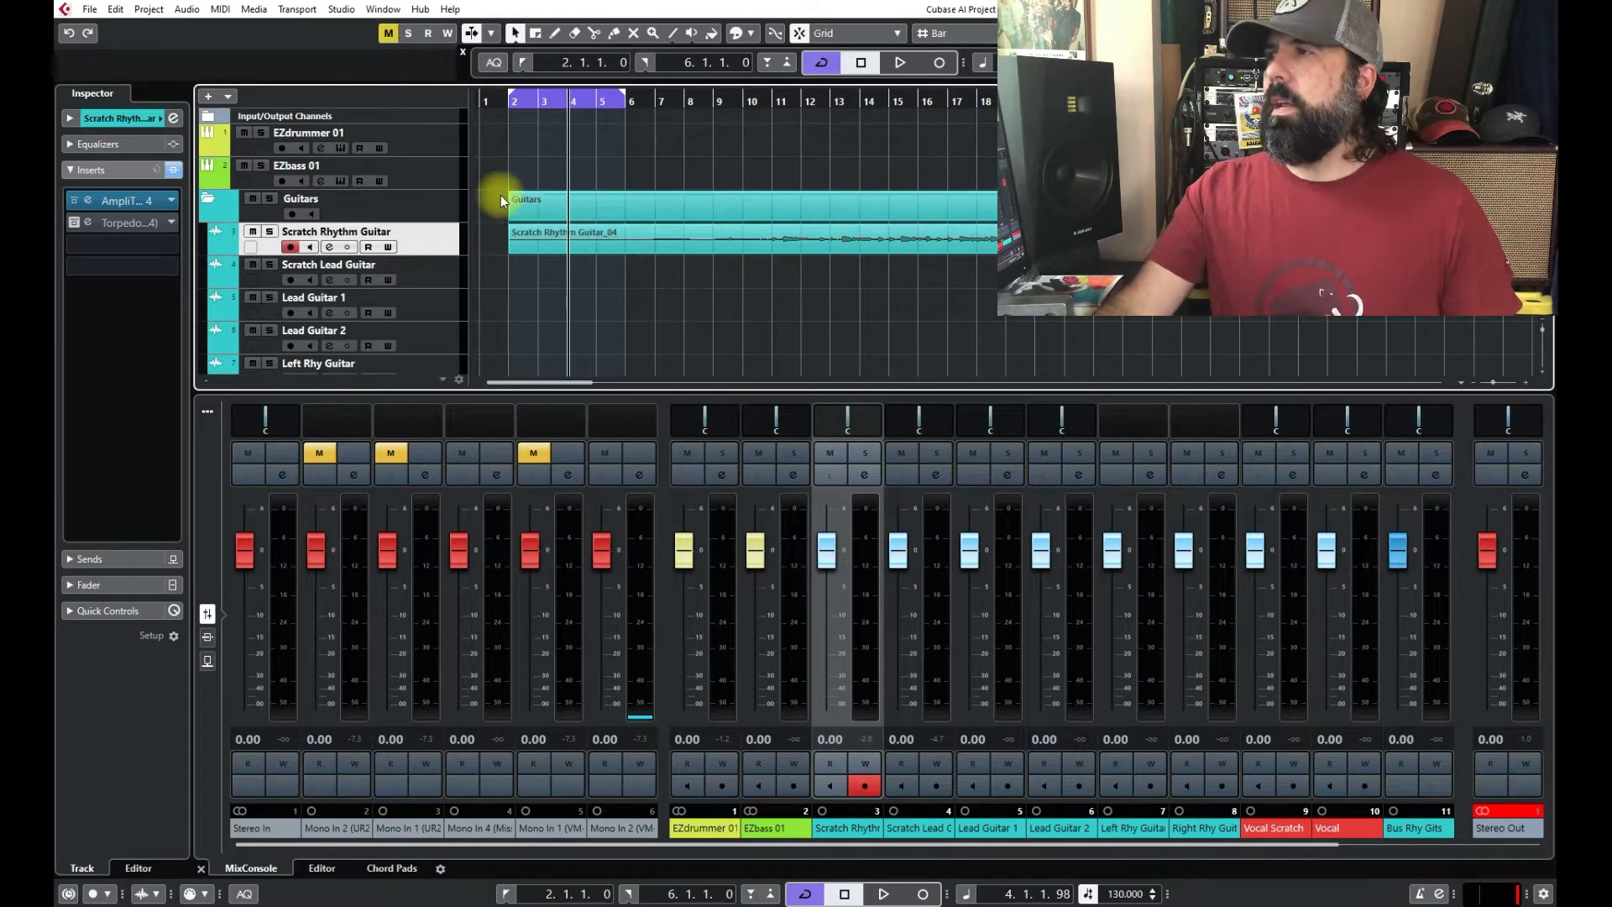
left_click(405, 275)
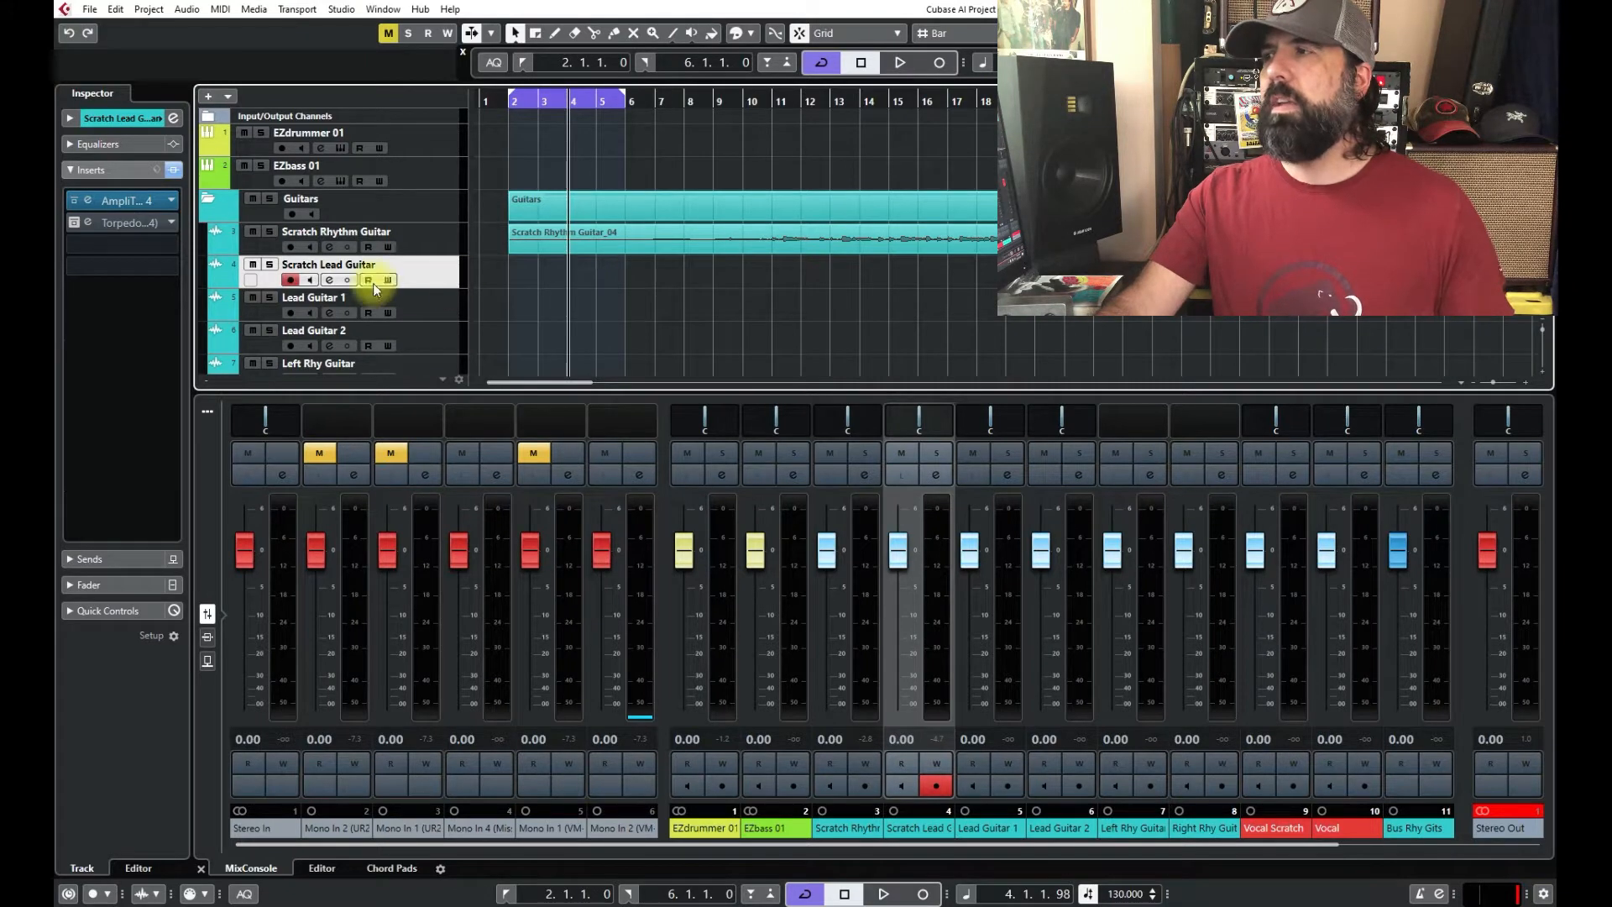
left_click(292, 280)
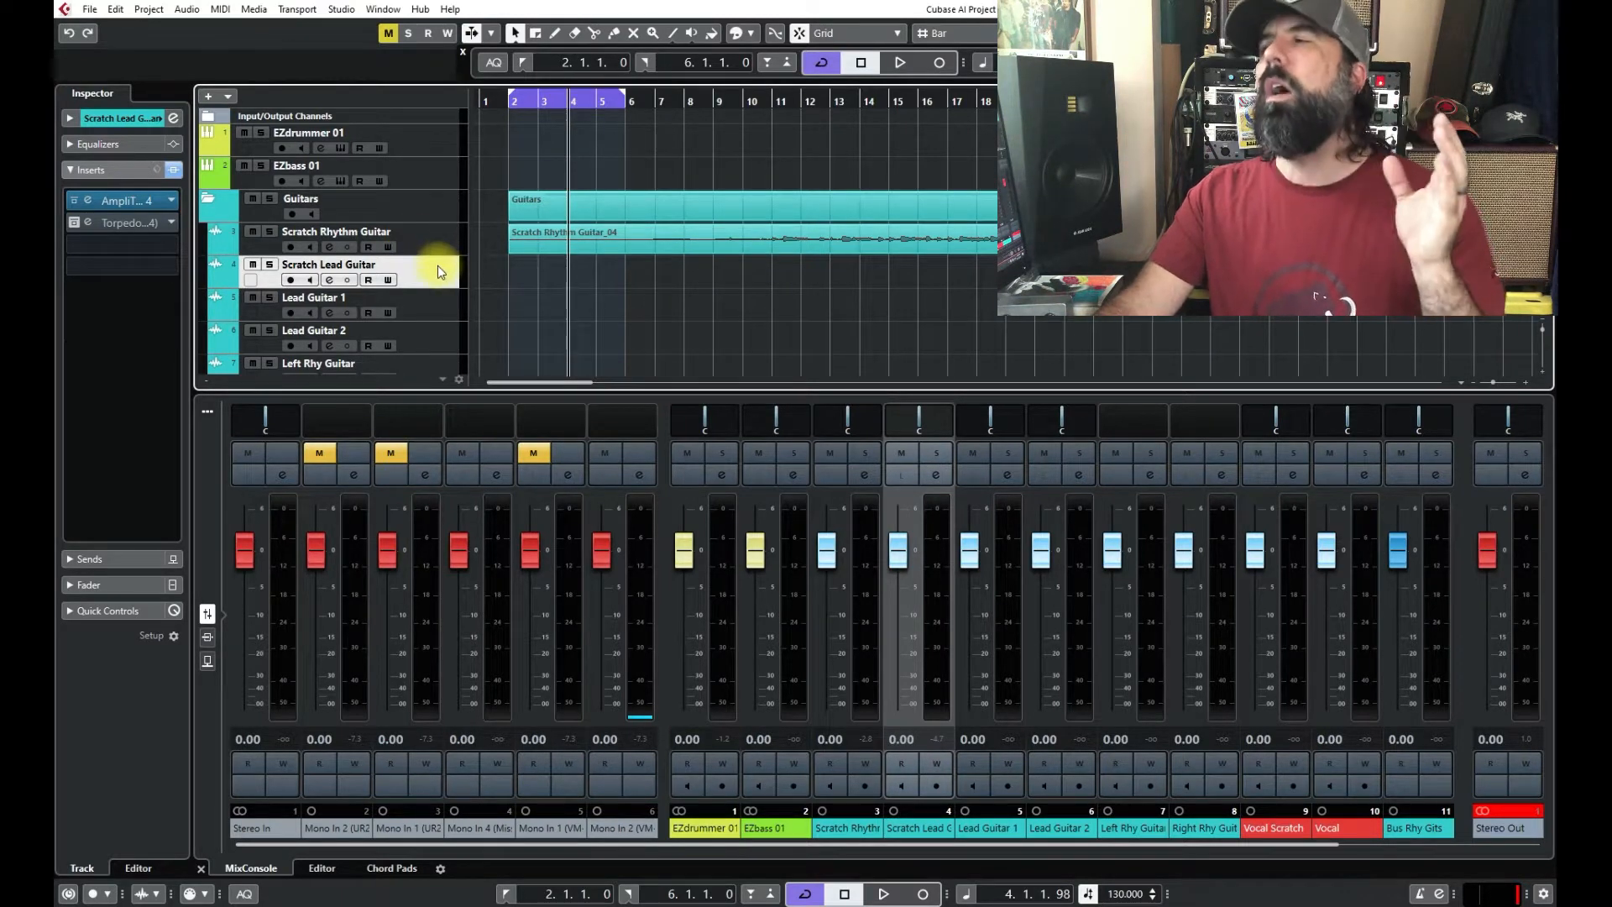
Look at the insert effects of the Lead Guitar 1 and Lead Guitar 2 tracks
left_click(447, 308)
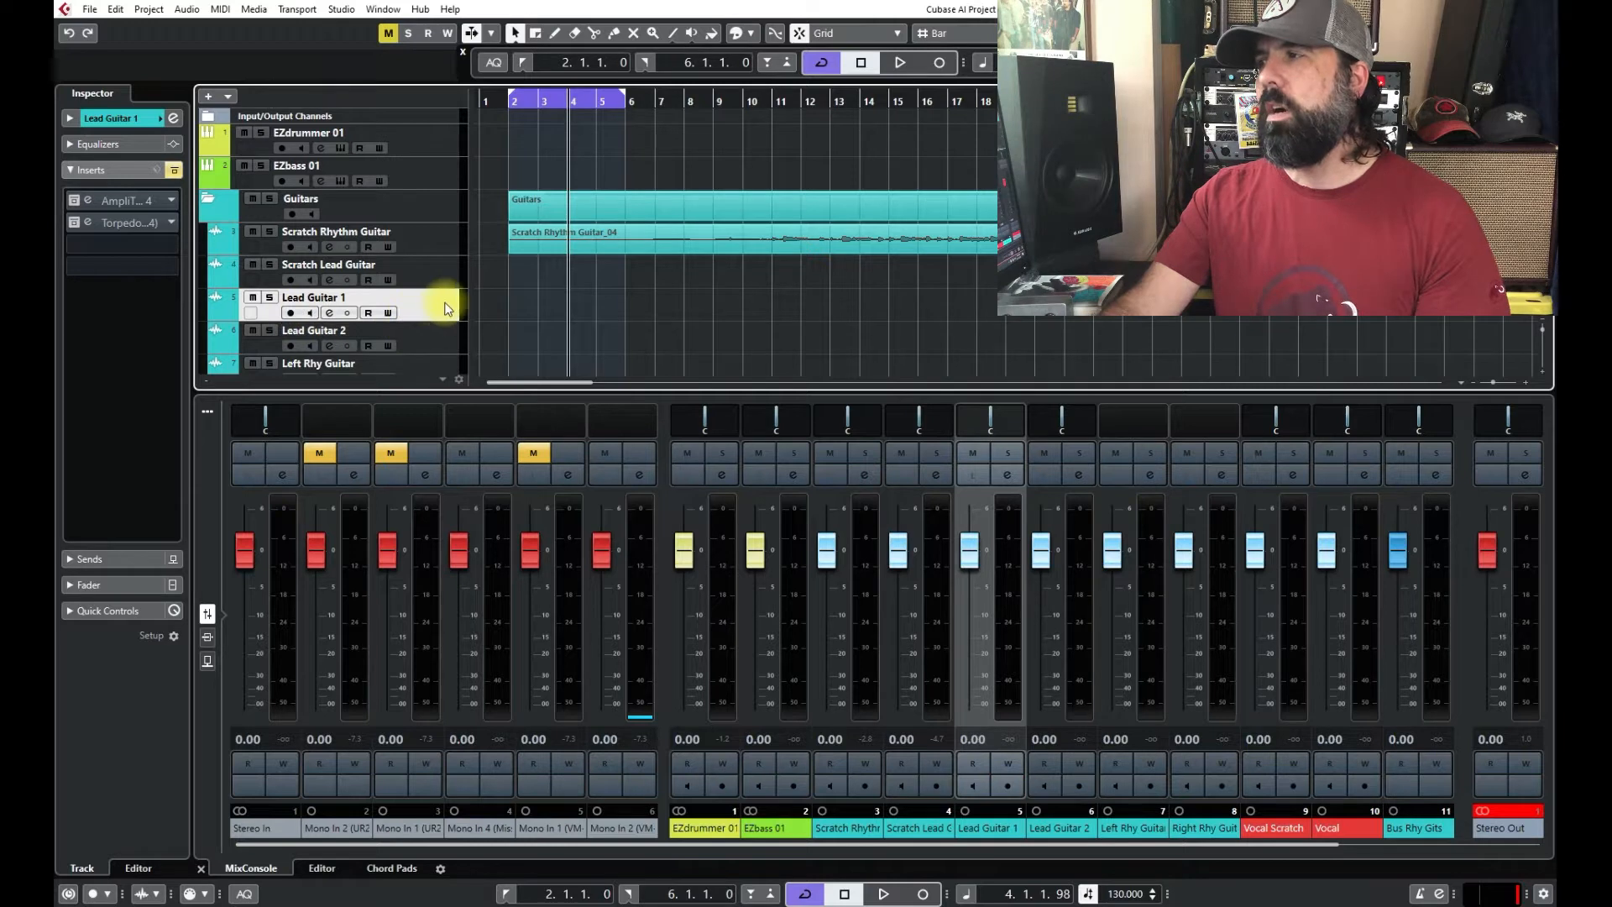
left_click(445, 328)
key("Up")
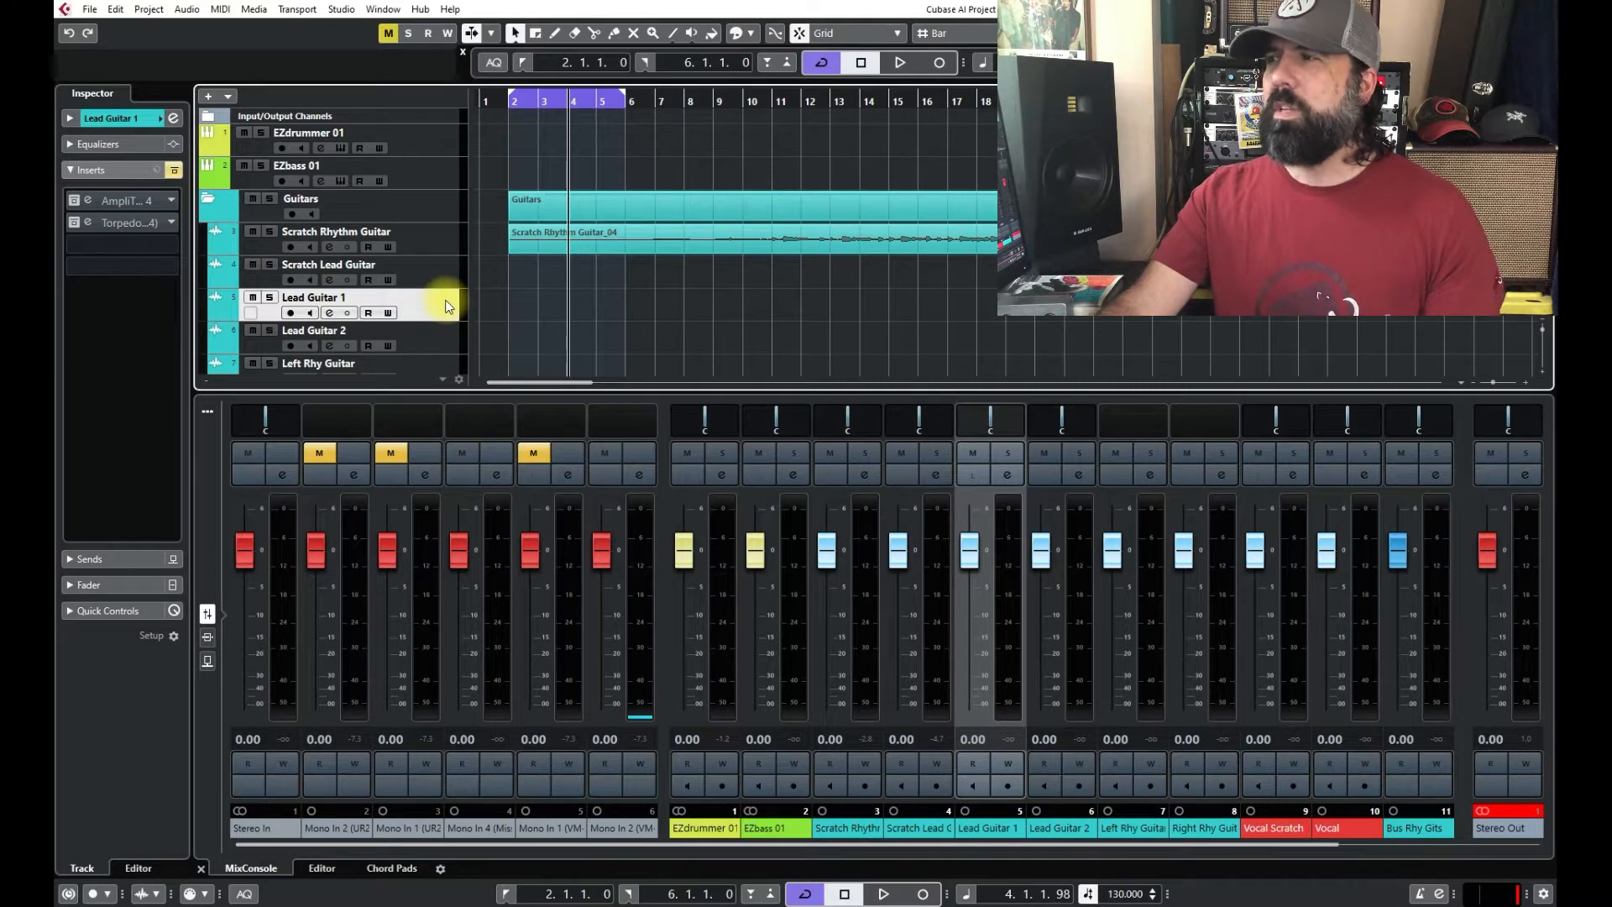
left_click(440, 329)
Look at the inserts of the Left Rhy Guitar and Right Rhy Guitar tracks and leave both disarmed
scroll(443, 311, "down", 3)
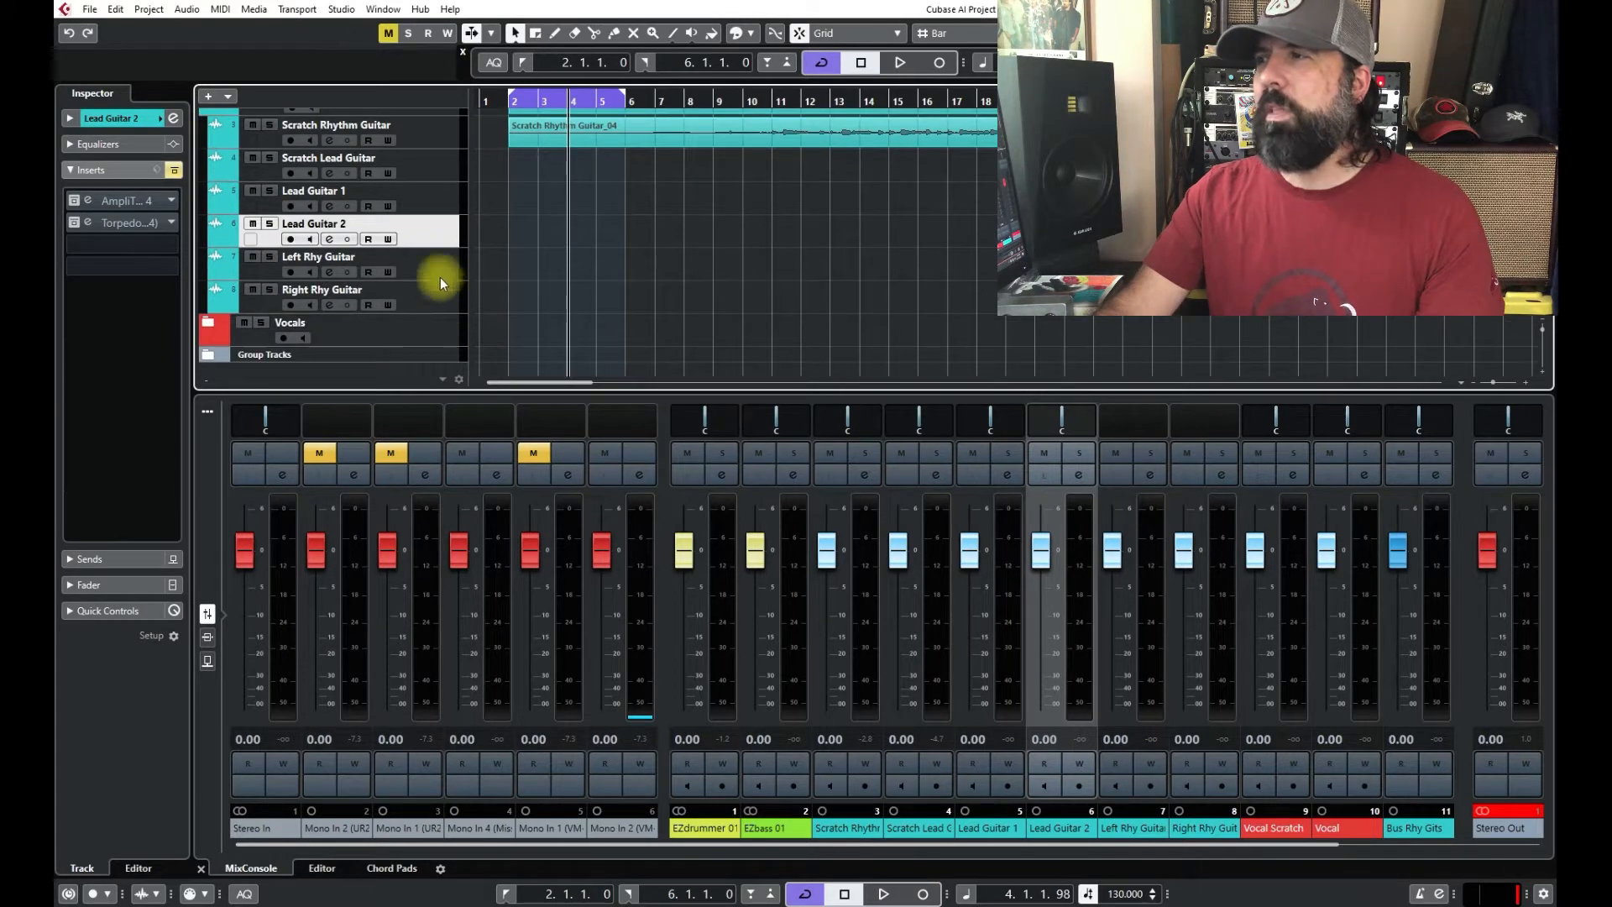
left_click(448, 263)
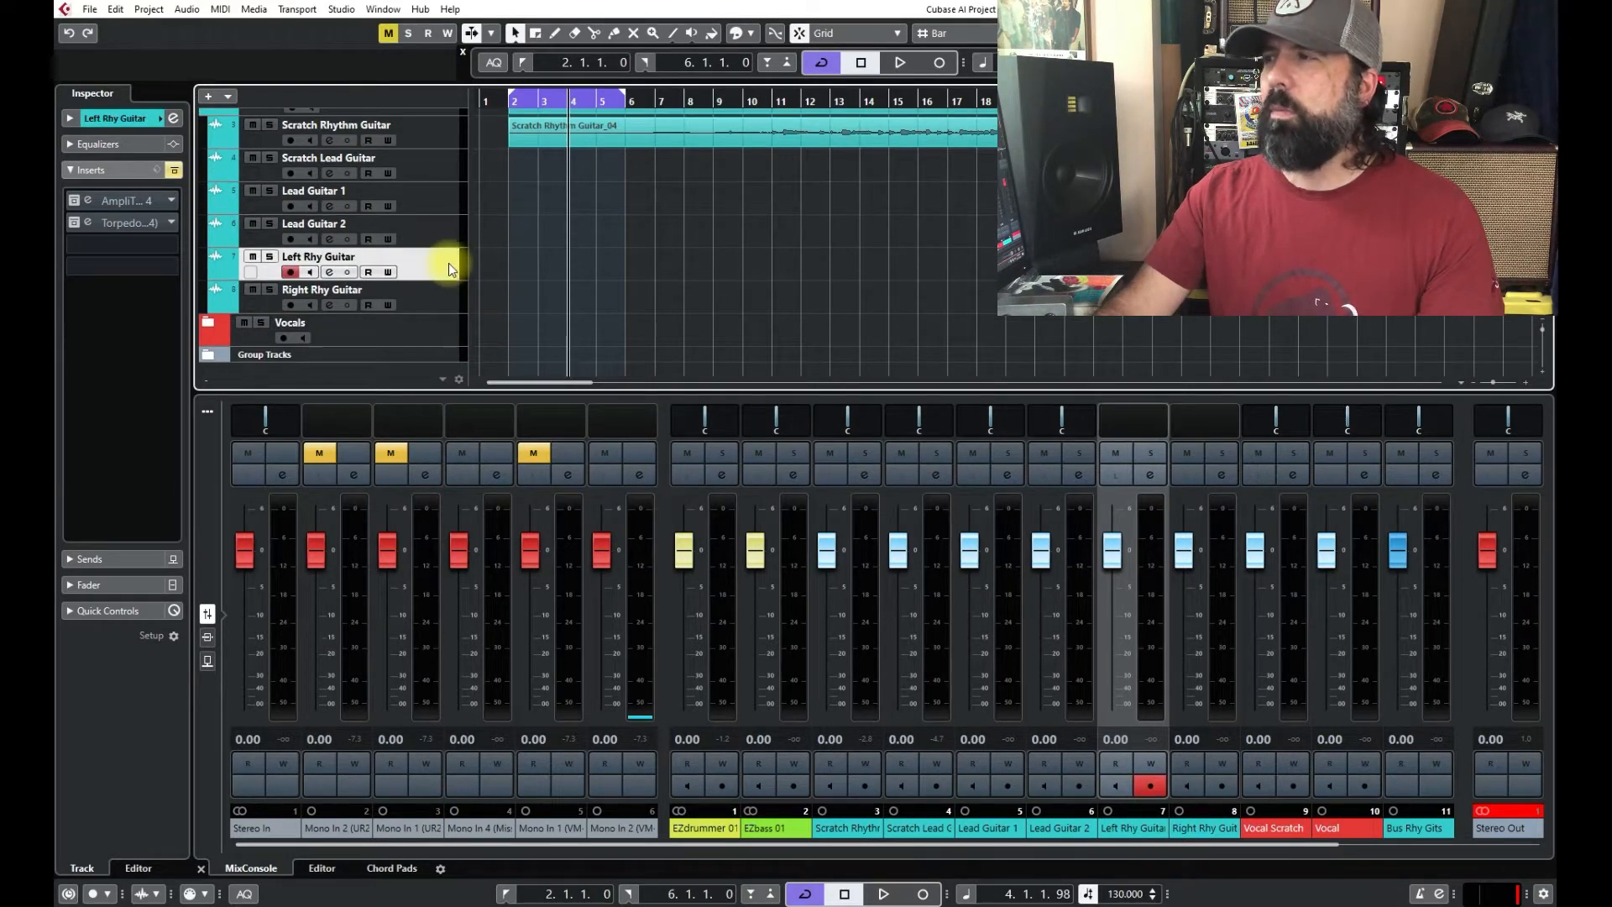
left_click(448, 300)
left_click(294, 304)
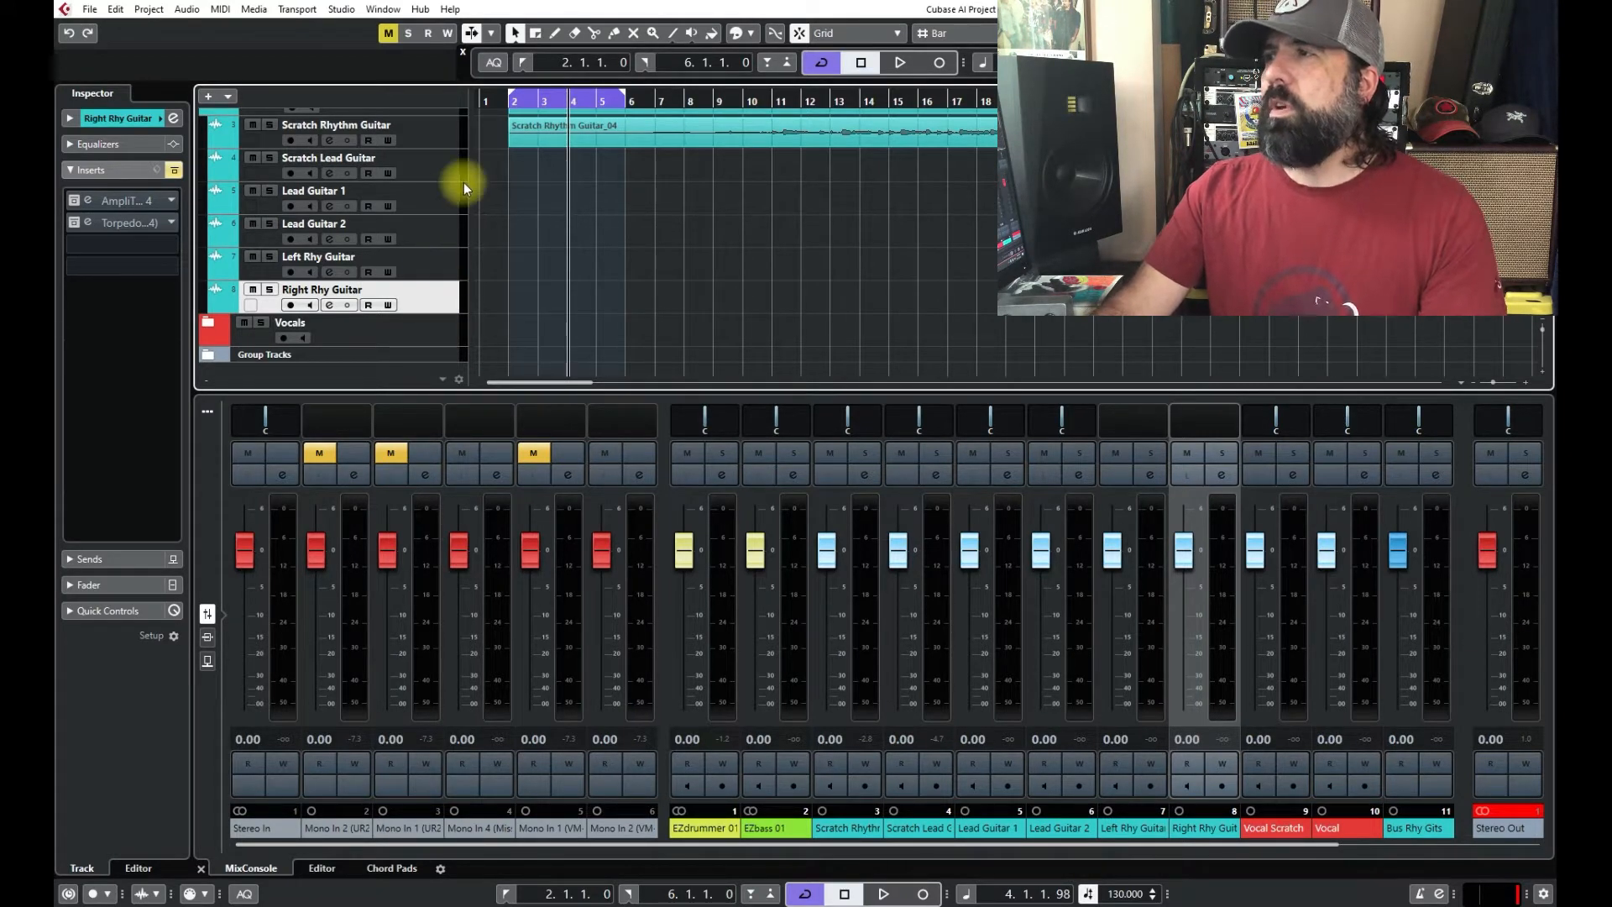
scroll(424, 178, "up", 3)
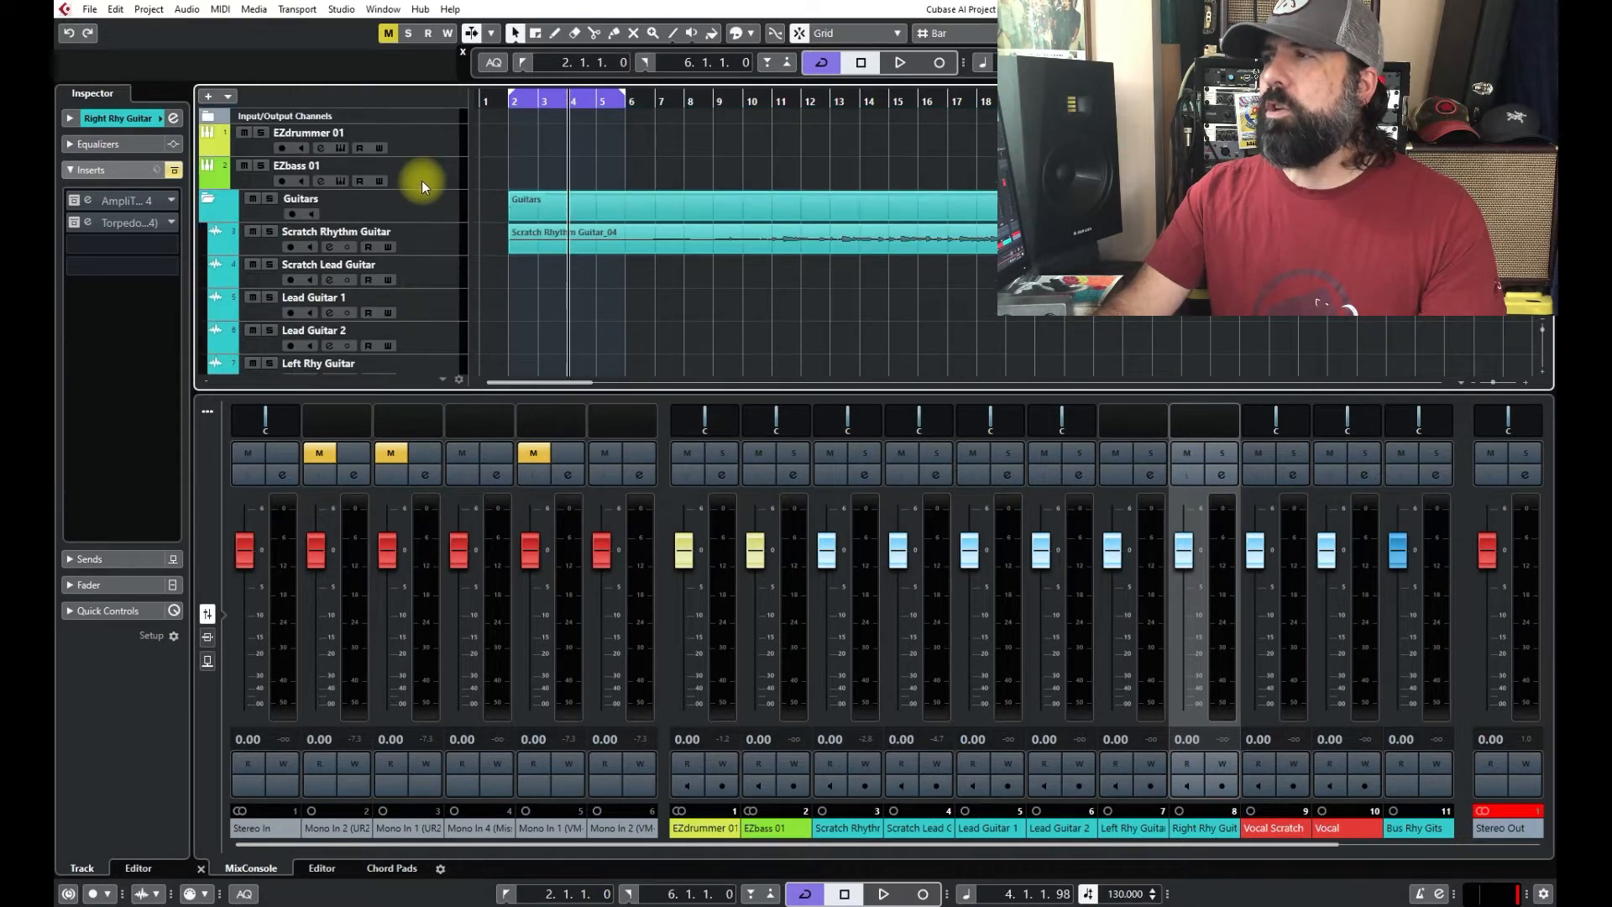
Examine the Cab A and Amp A modules in the Scratch Rhythm Guitar track's AmpliTube 4 insert, closing the plug-in when done
left_click(415, 242)
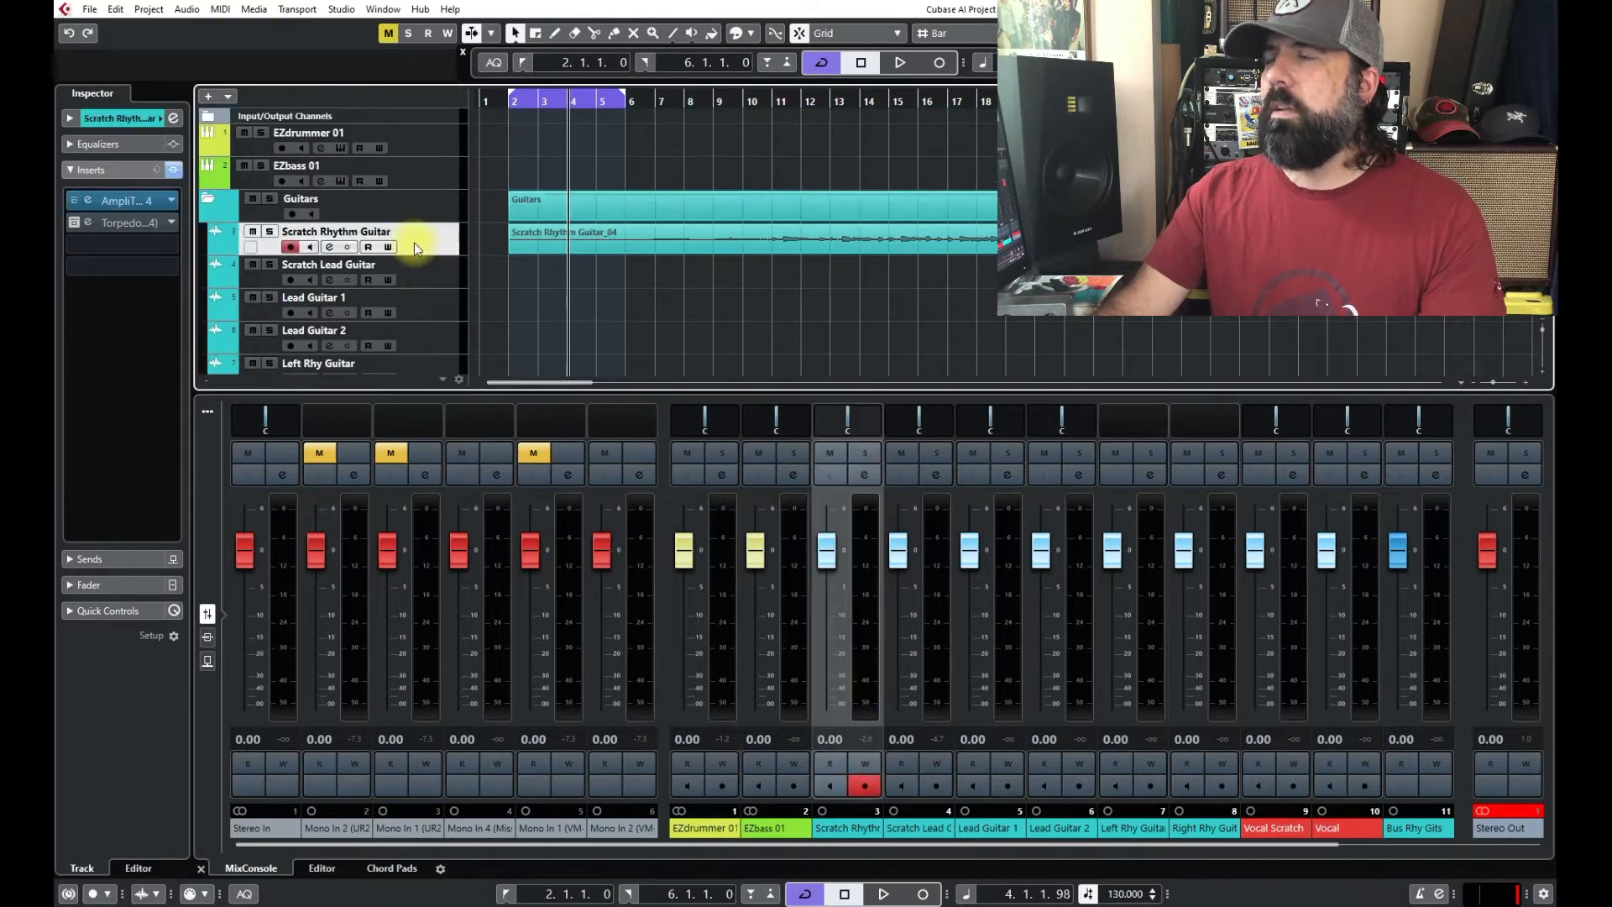
left_click(170, 200)
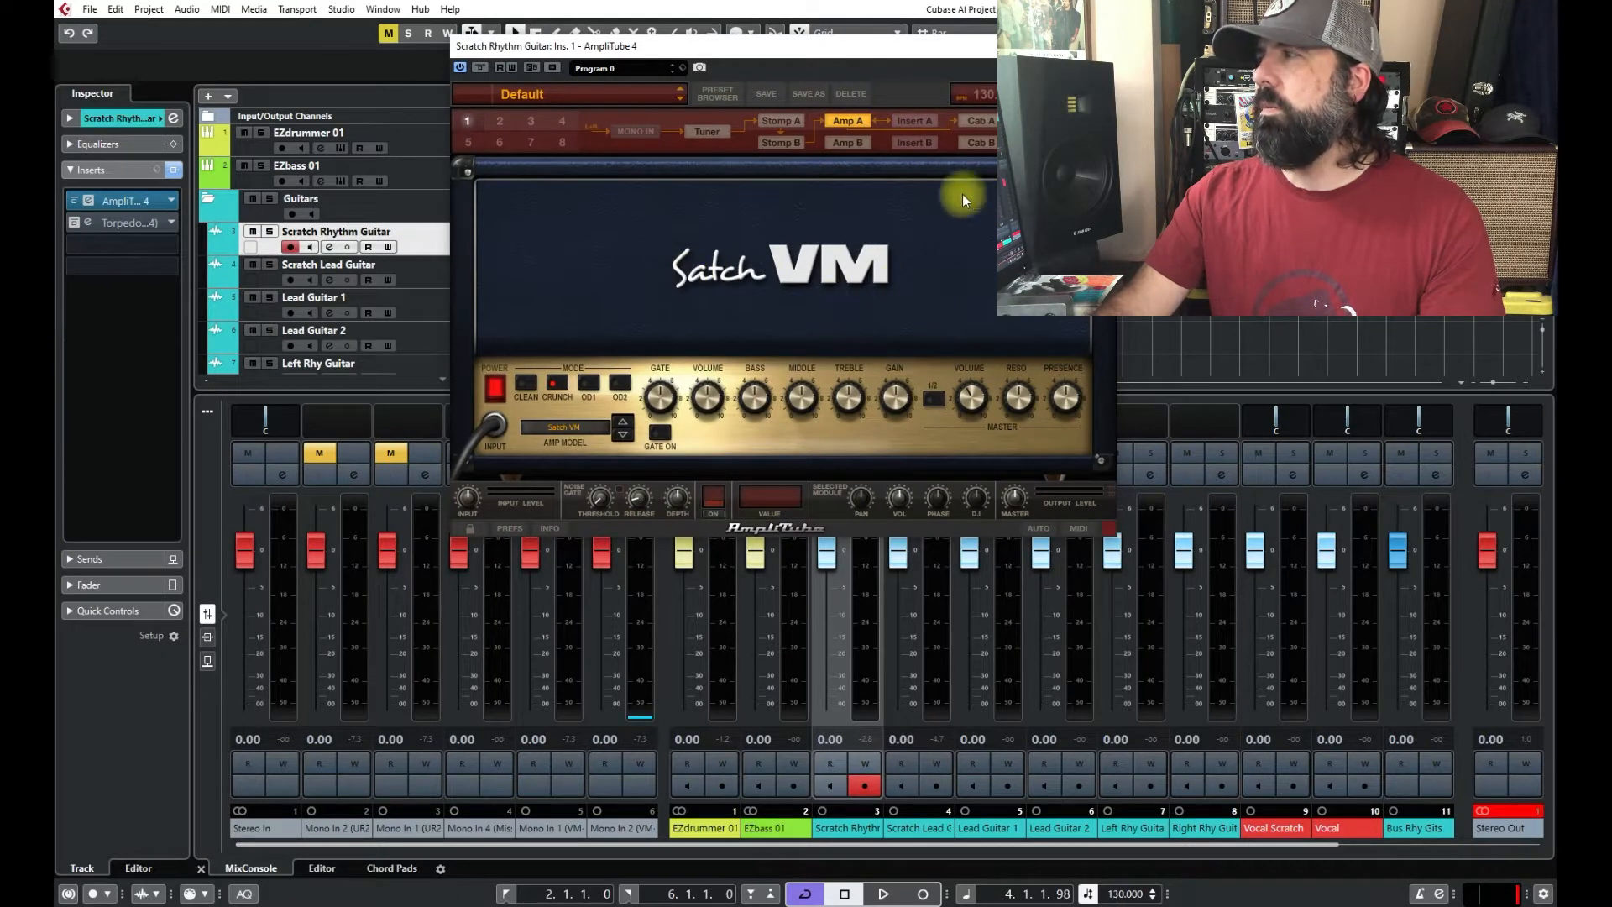
left_click(989, 123)
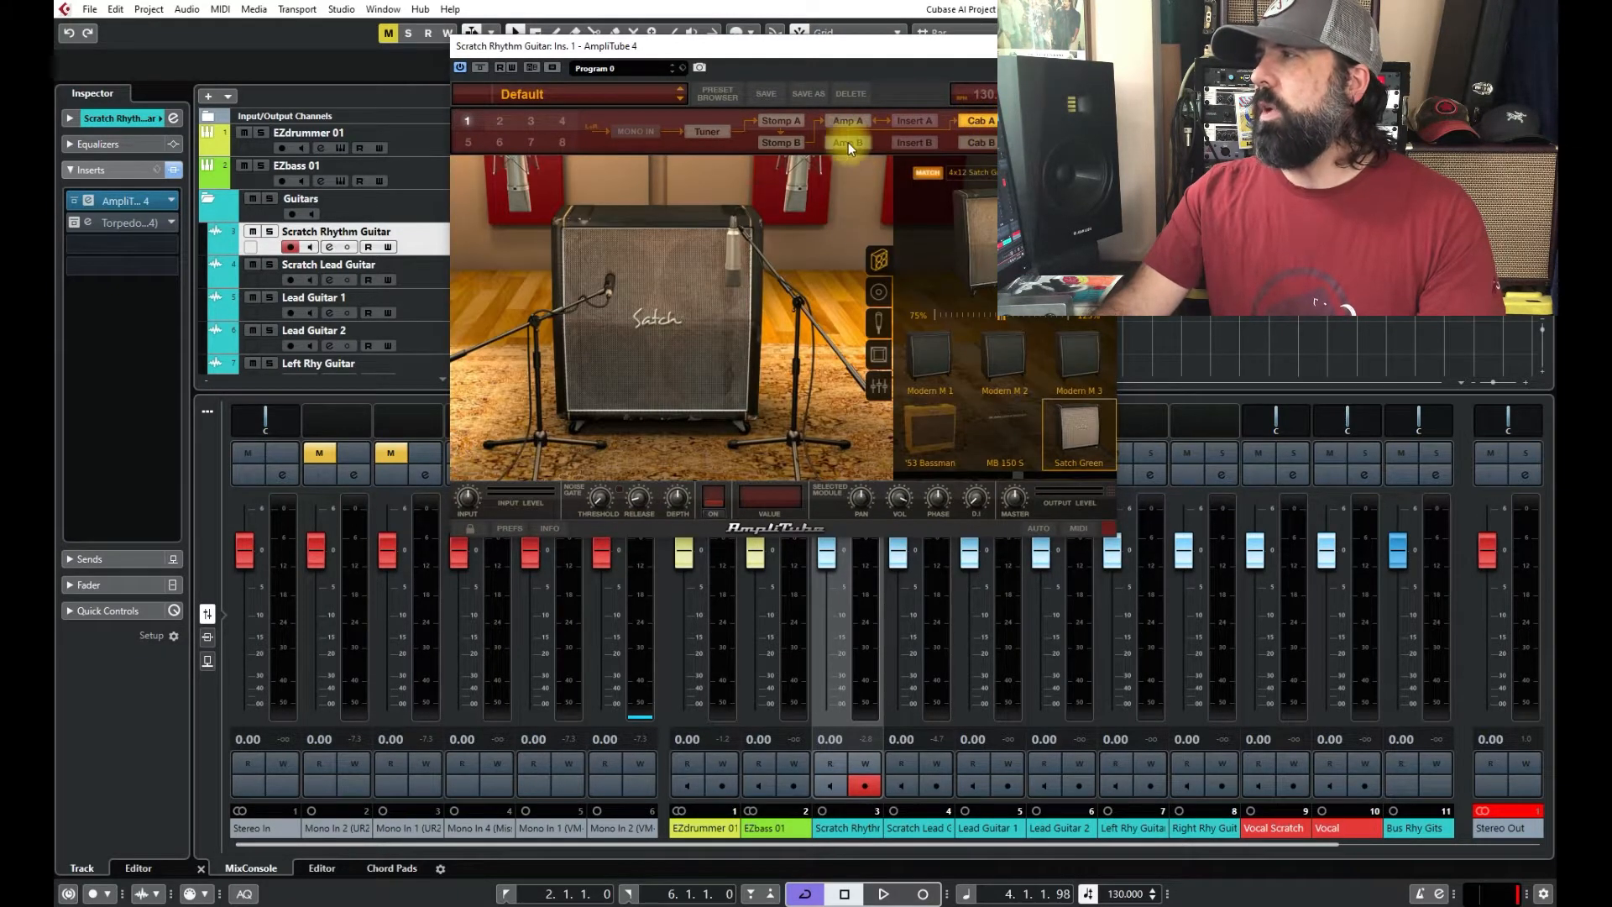
left_click(844, 122)
left_click(1101, 46)
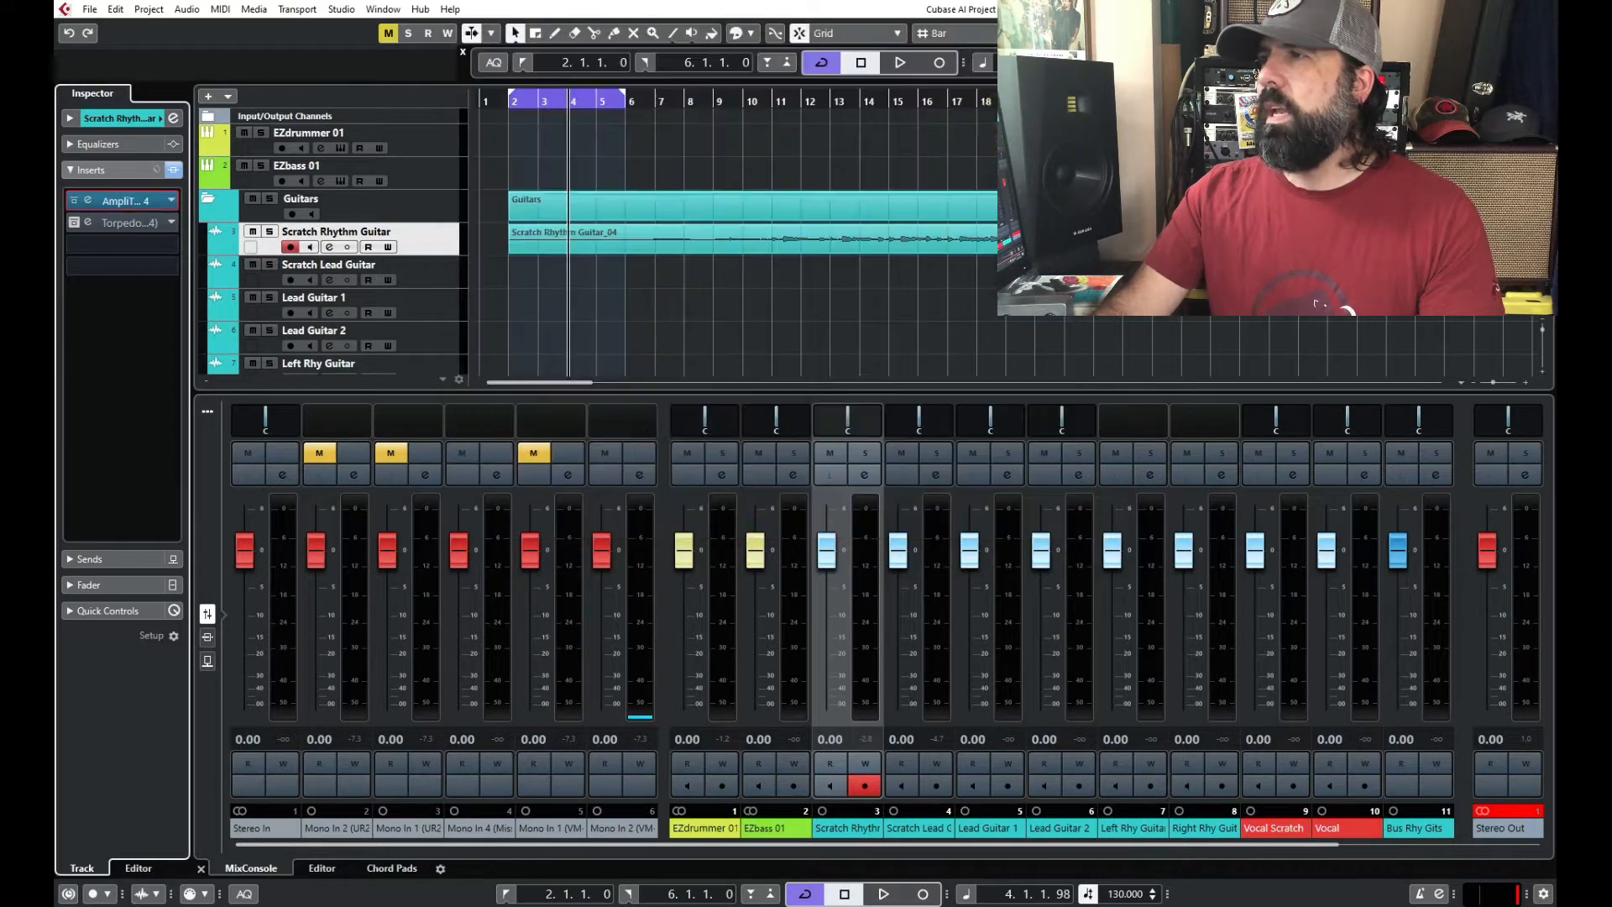
View the Torpedo Wall of Sound insert on Scratch Rhythm Guitar, close it, and disarm the track's recording
left_click(151, 225)
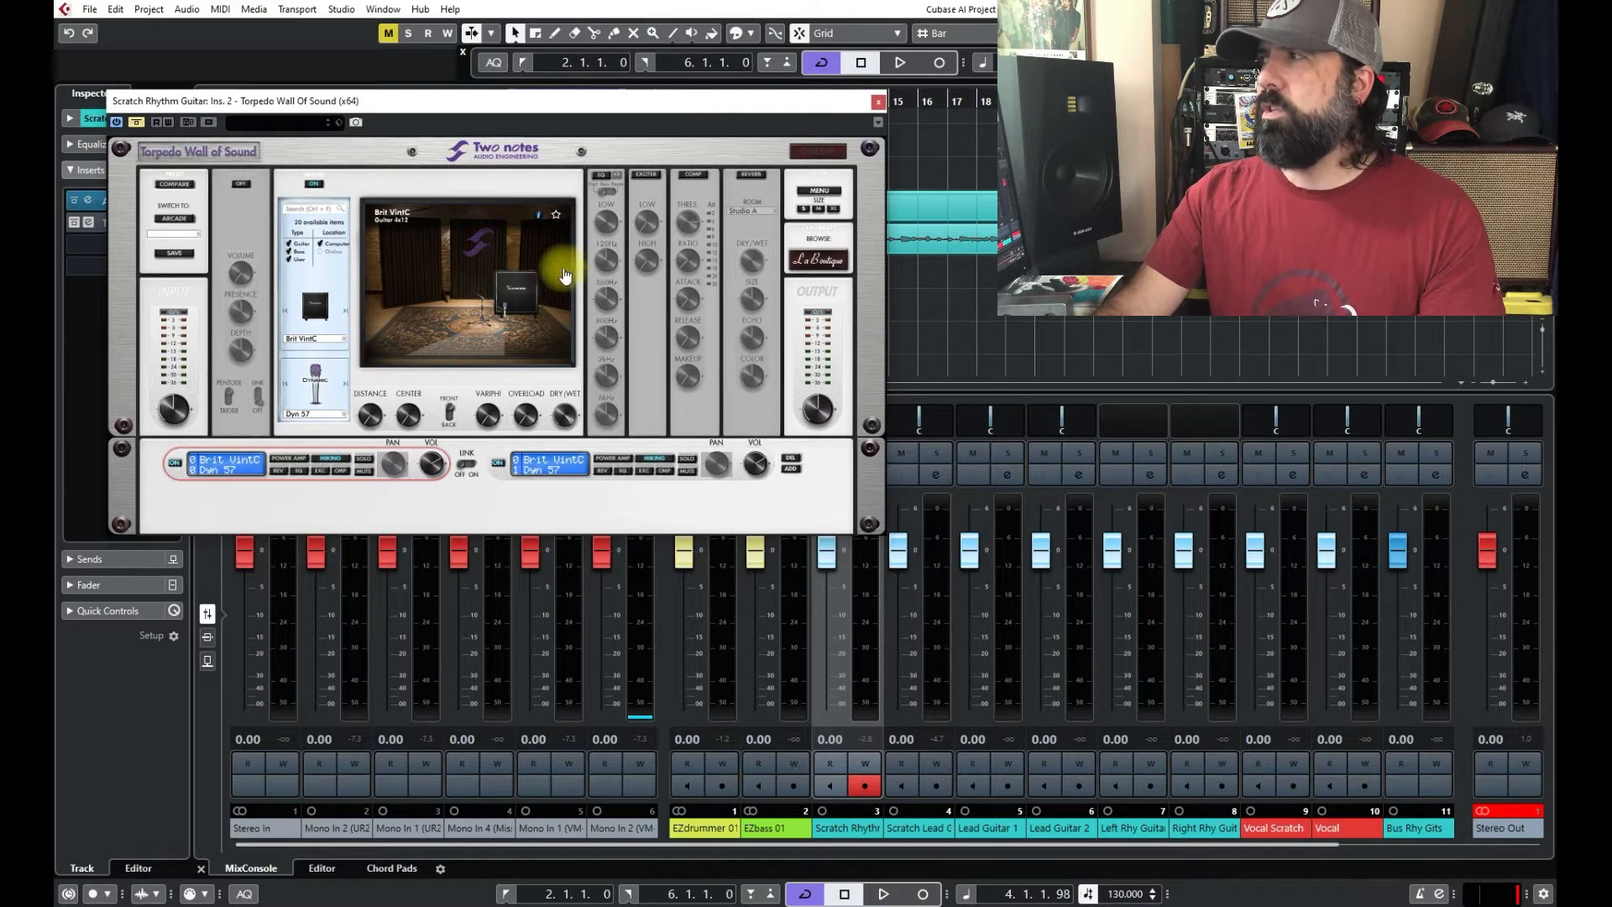
left_click(878, 103)
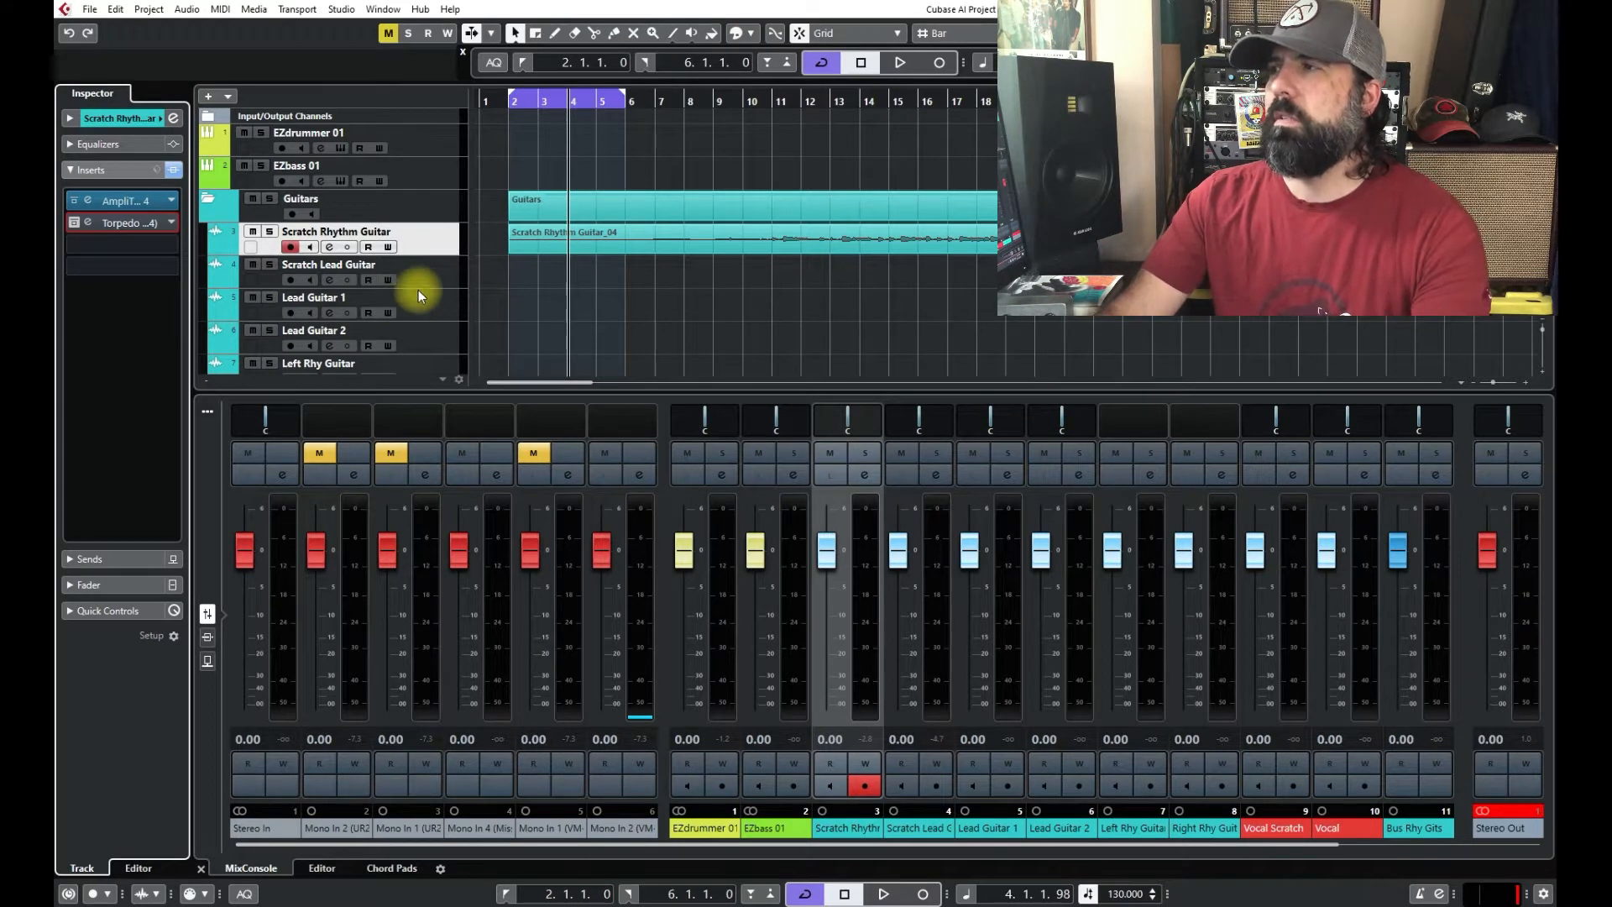
left_click(290, 247)
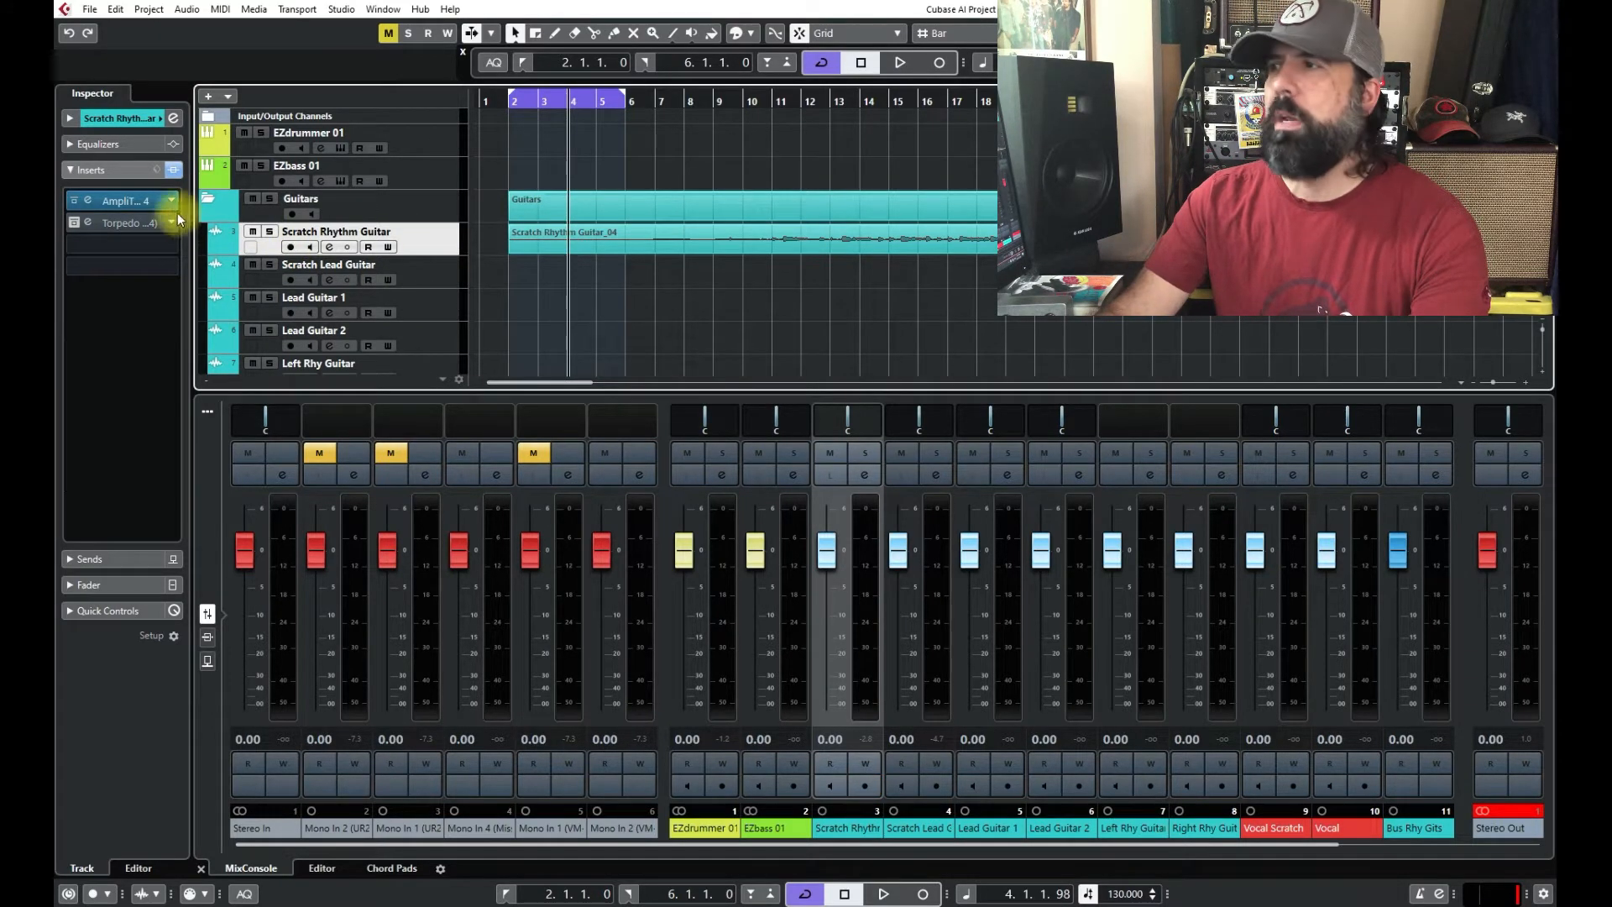
Check the inserts of the Scratch Lead Guitar, Lead Guitar 1 and Lead Guitar 2 tracks, leave them disarmed, and collapse the Guitars folder
left_click(441, 277)
left_click(445, 311)
left_click(450, 339)
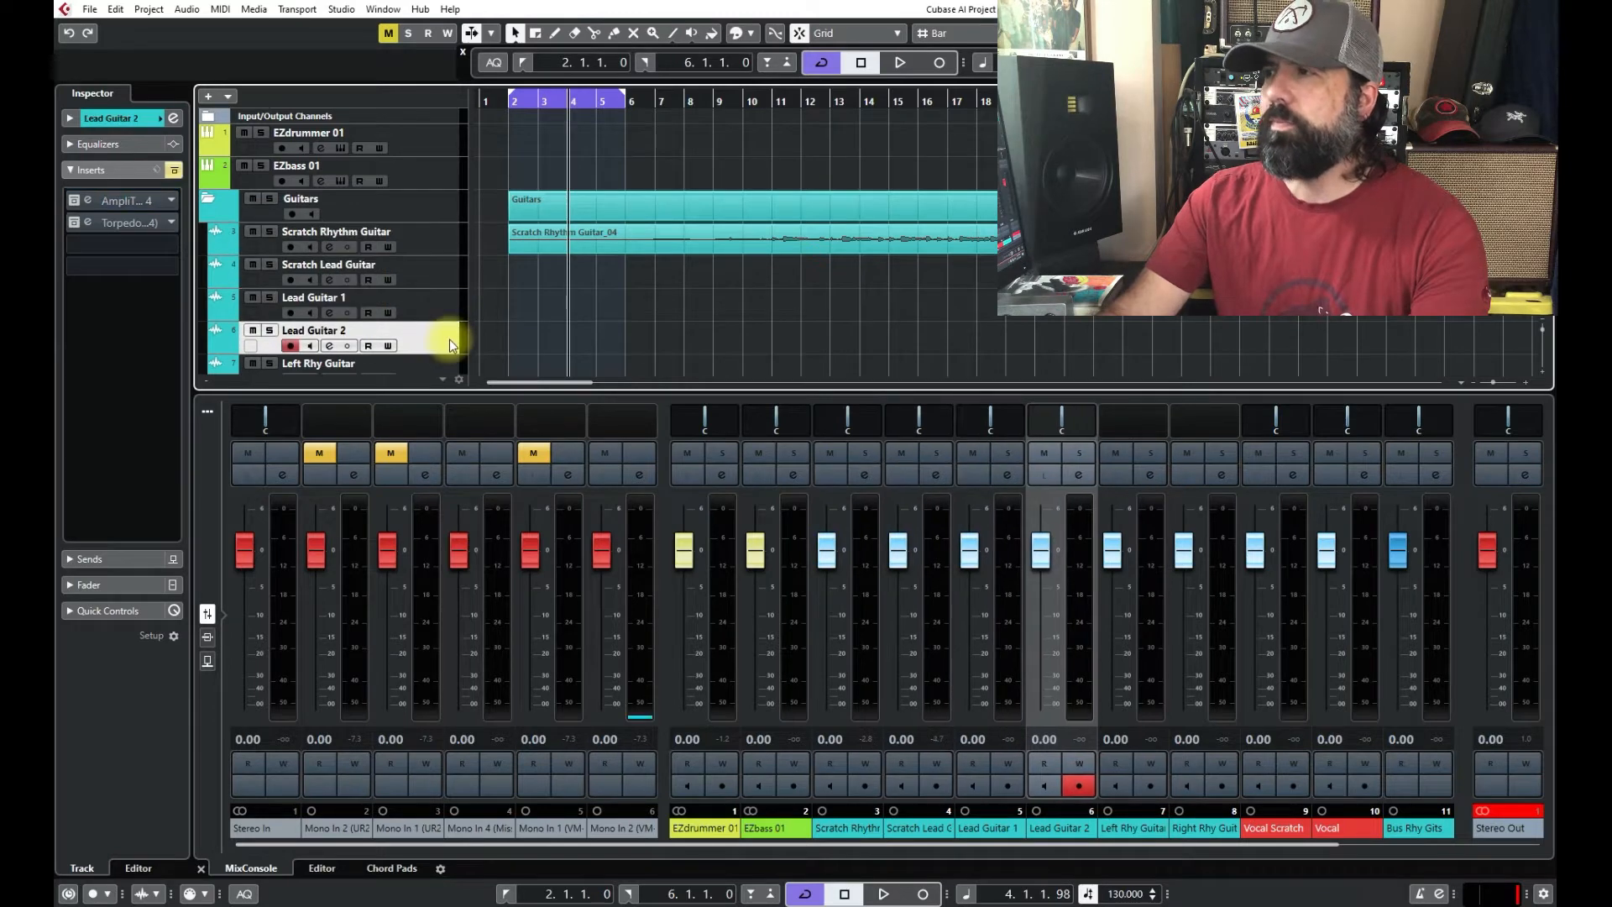
scroll(428, 324, "down", 1)
left_click(289, 292)
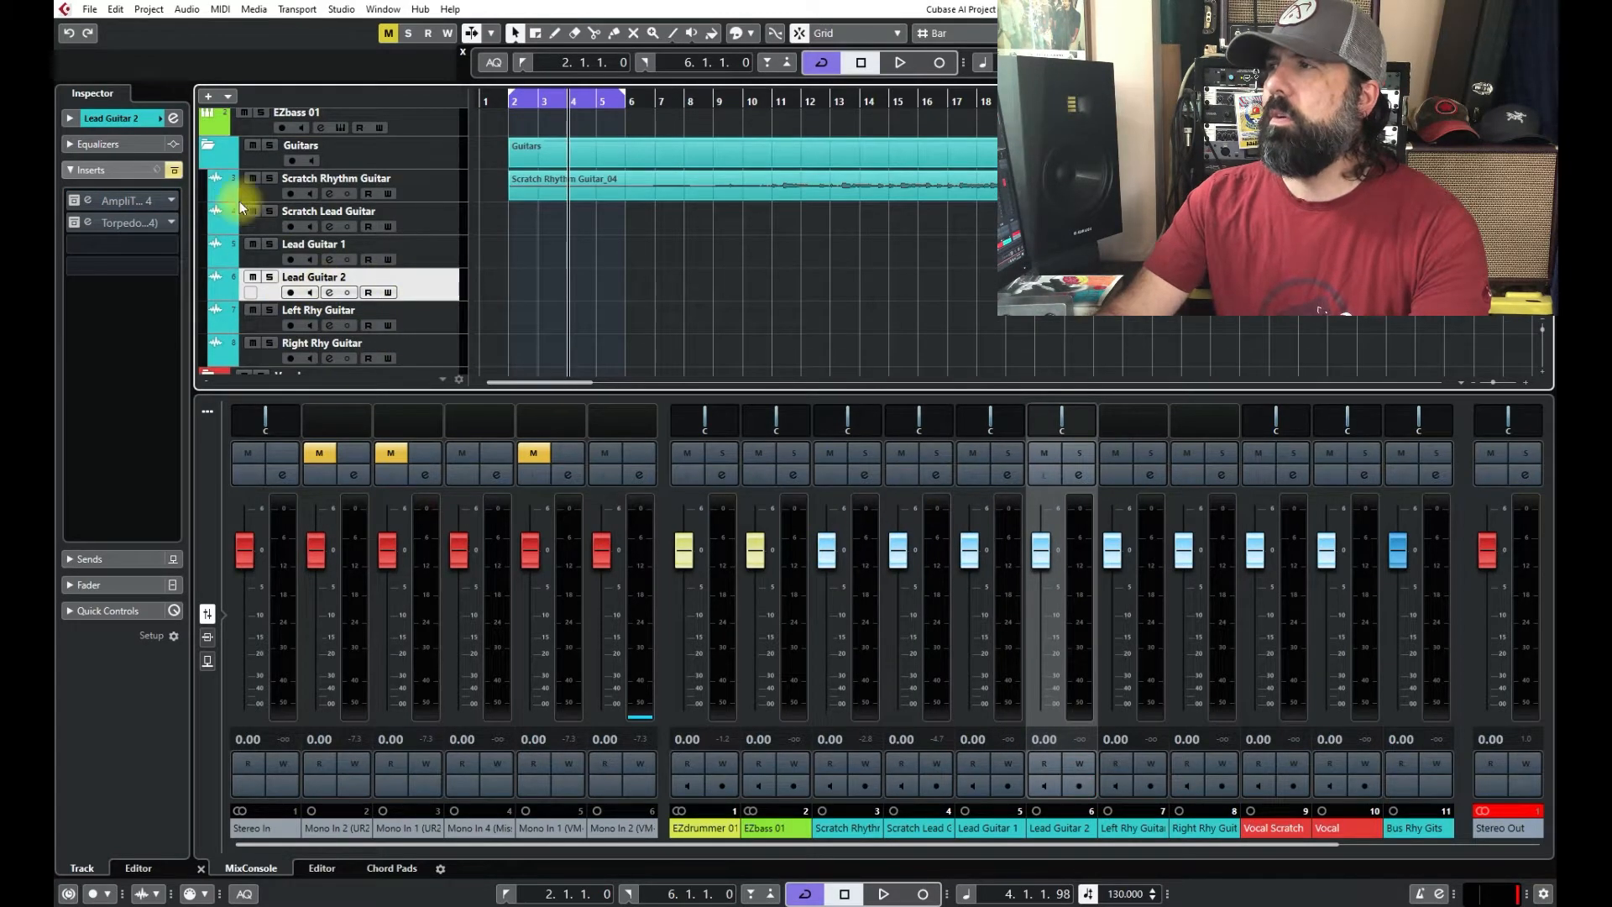
left_click(205, 146)
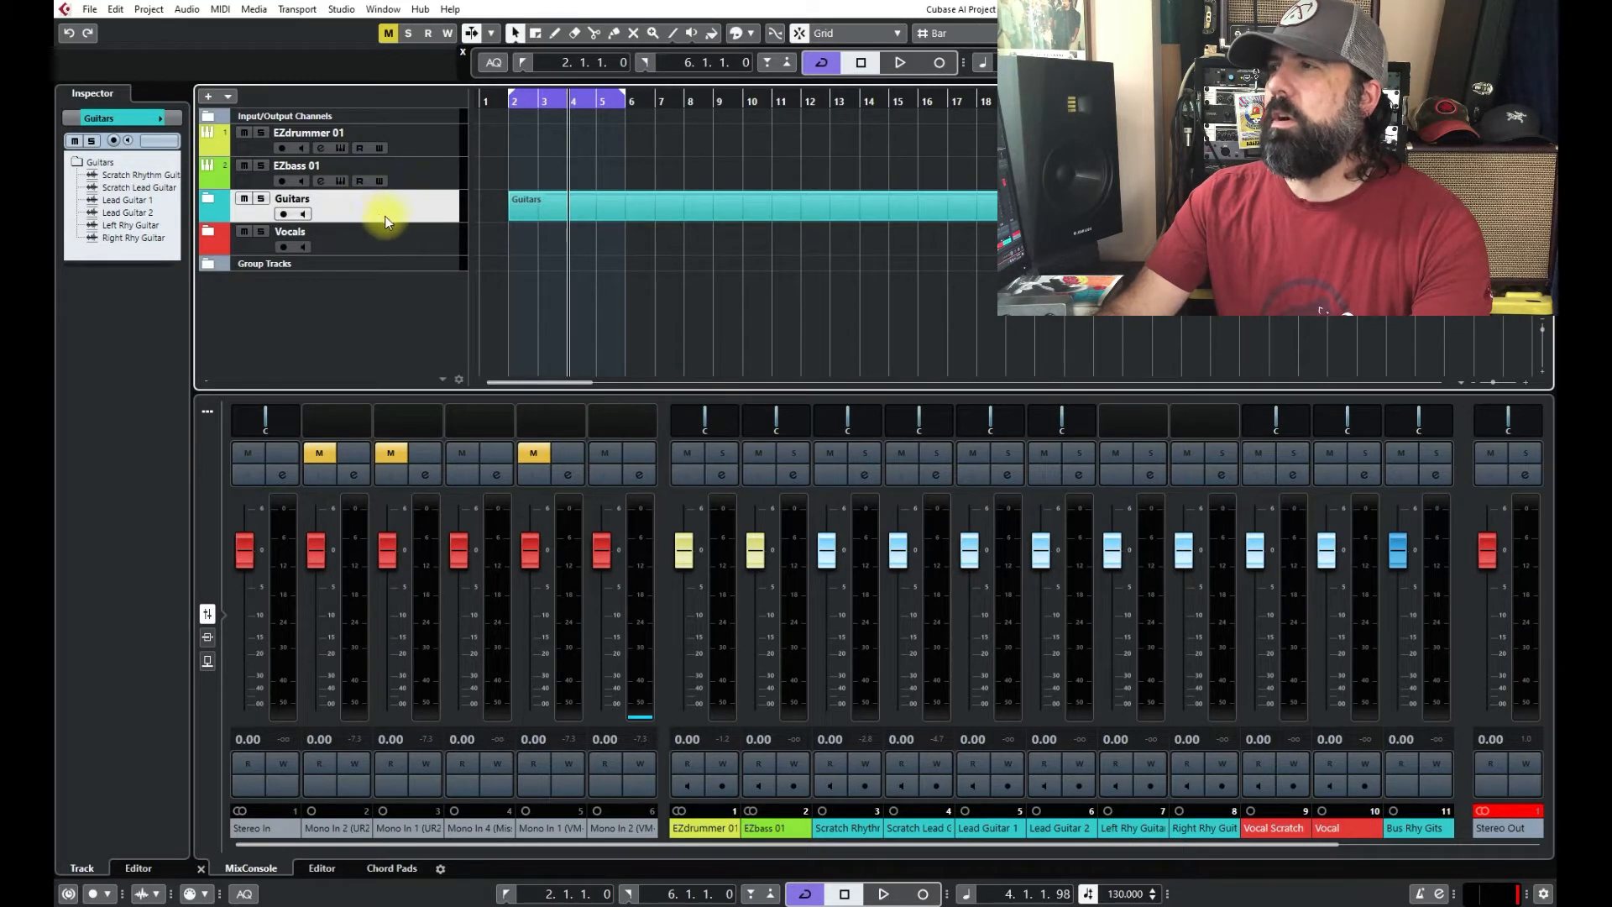
Expand the Vocals folder, inspect the Vocal track inside it, and collapse the folder
left_click(207, 232)
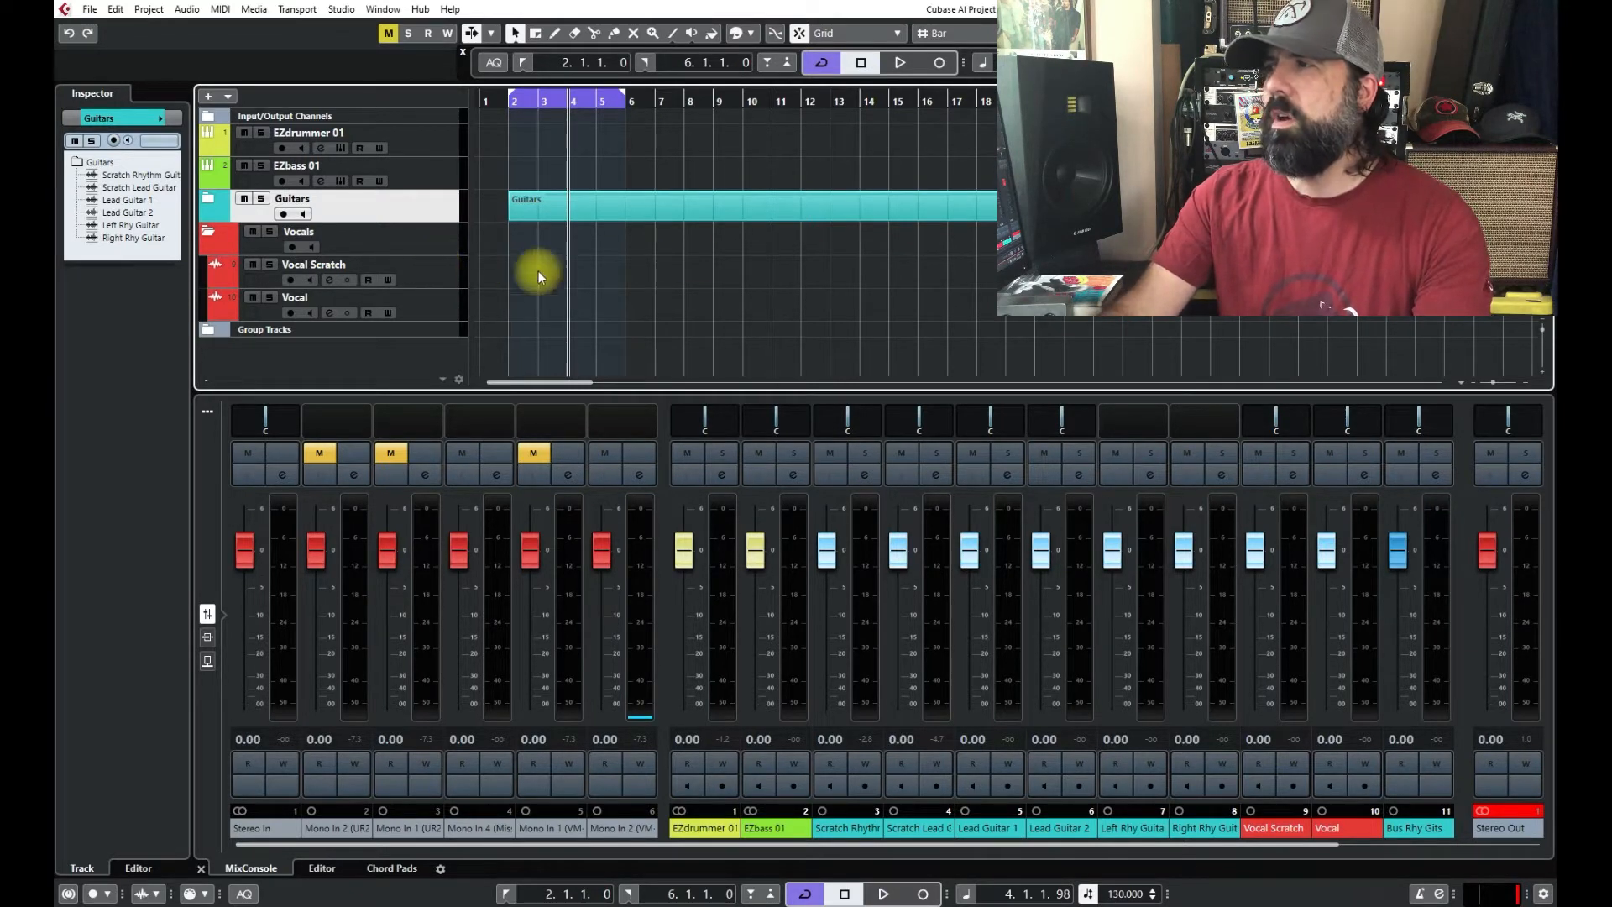
left_click(441, 302)
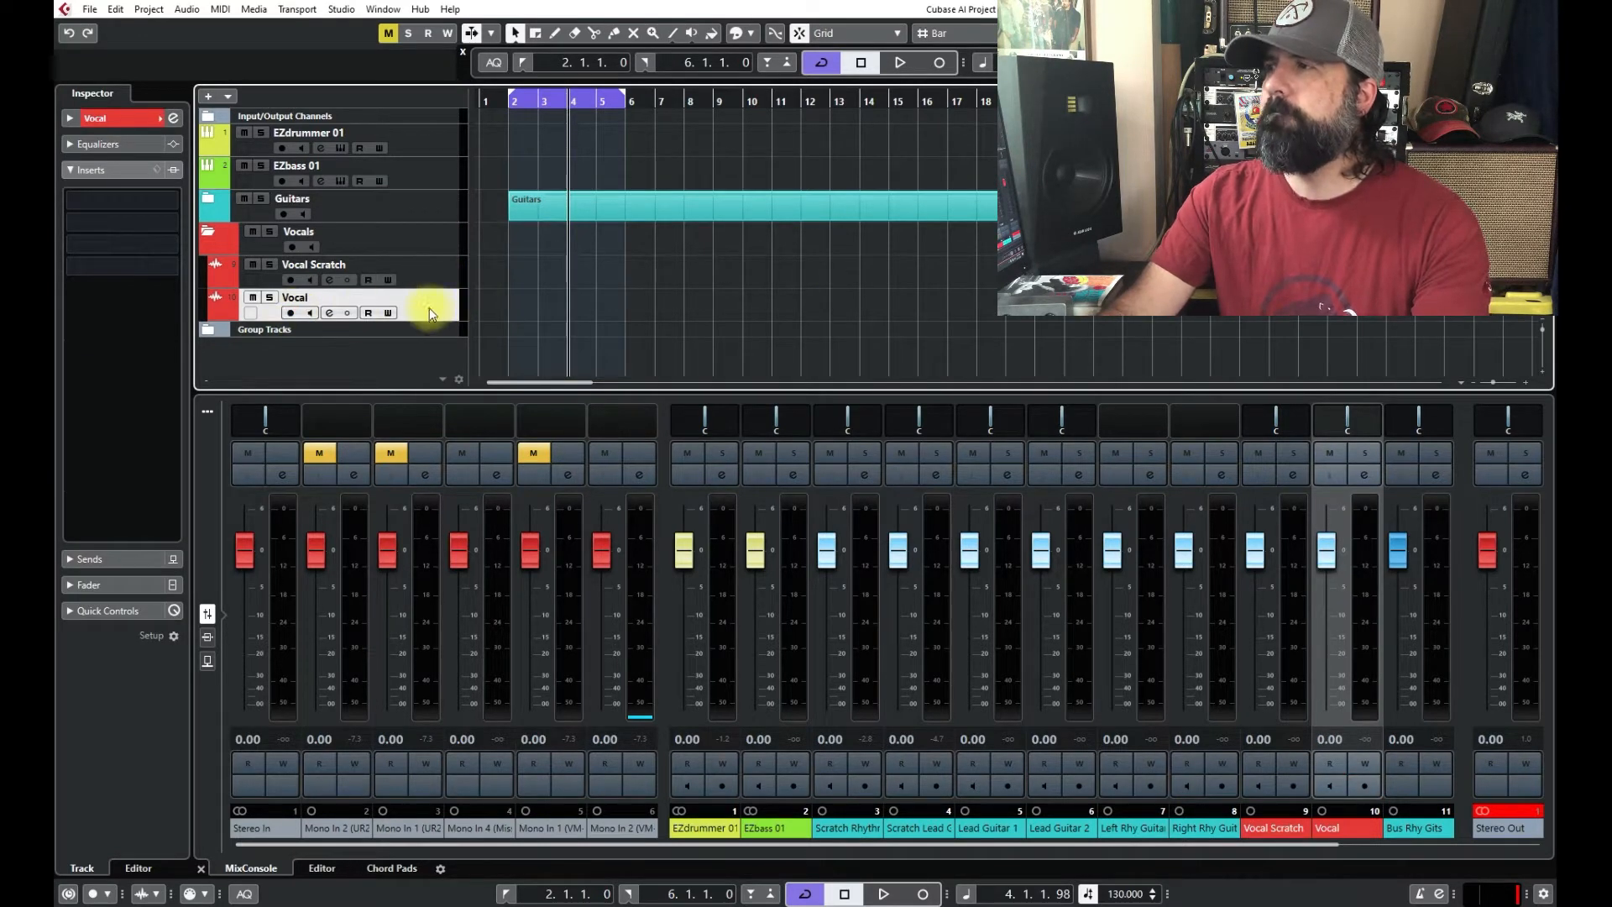
left_click(213, 239)
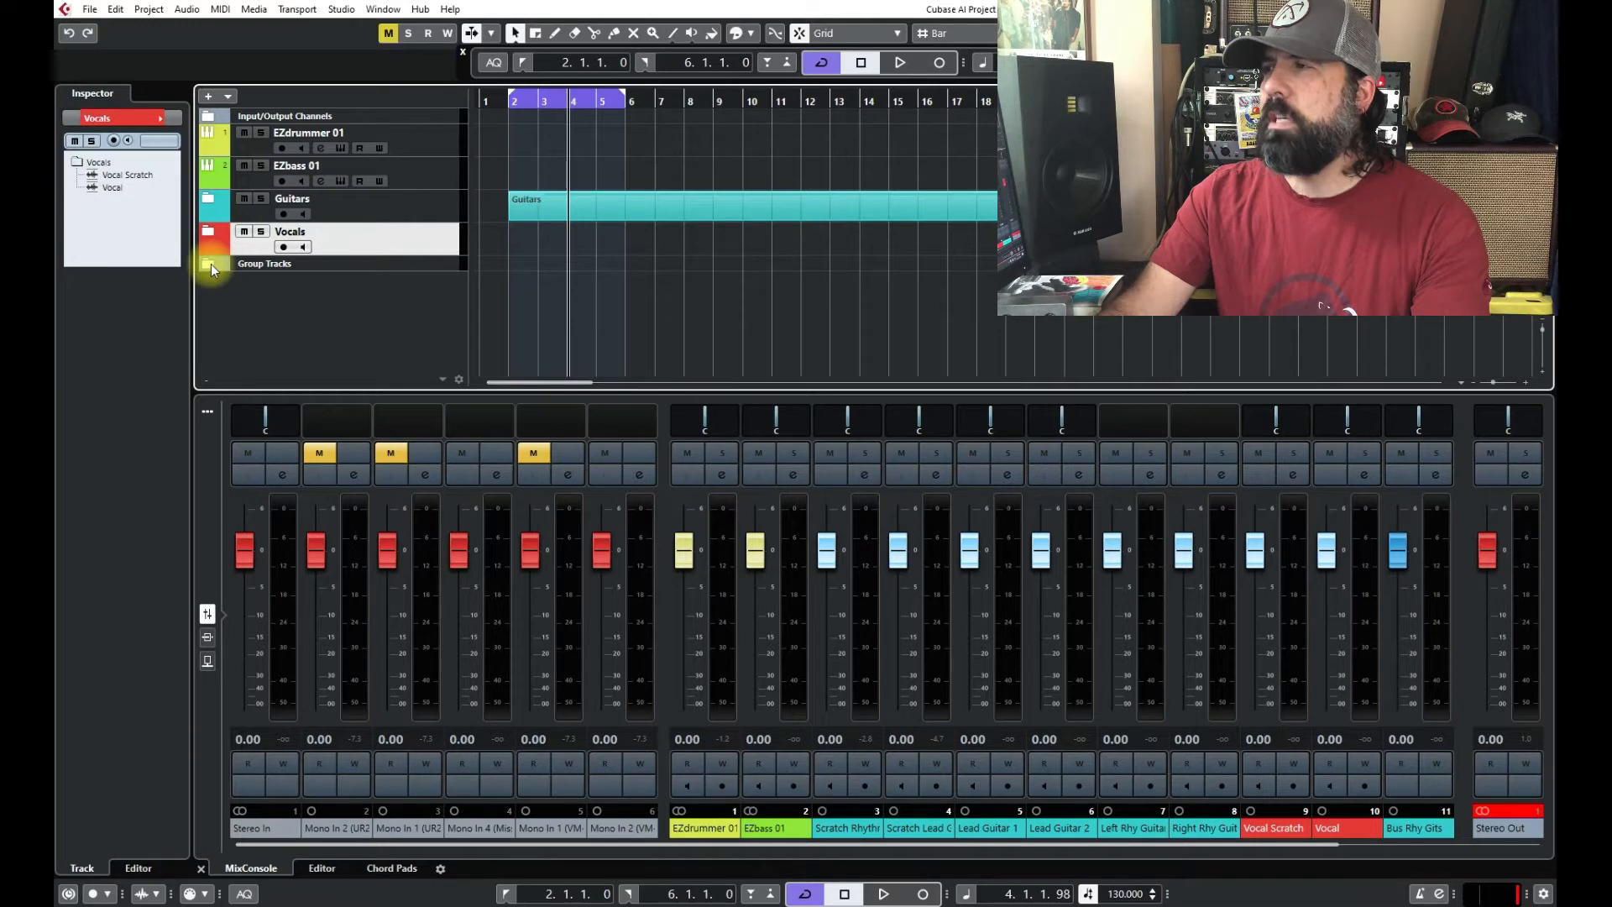
Expand the Group Tracks folder to view its bus tracks, and leave the folder collapsed
left_click(210, 263)
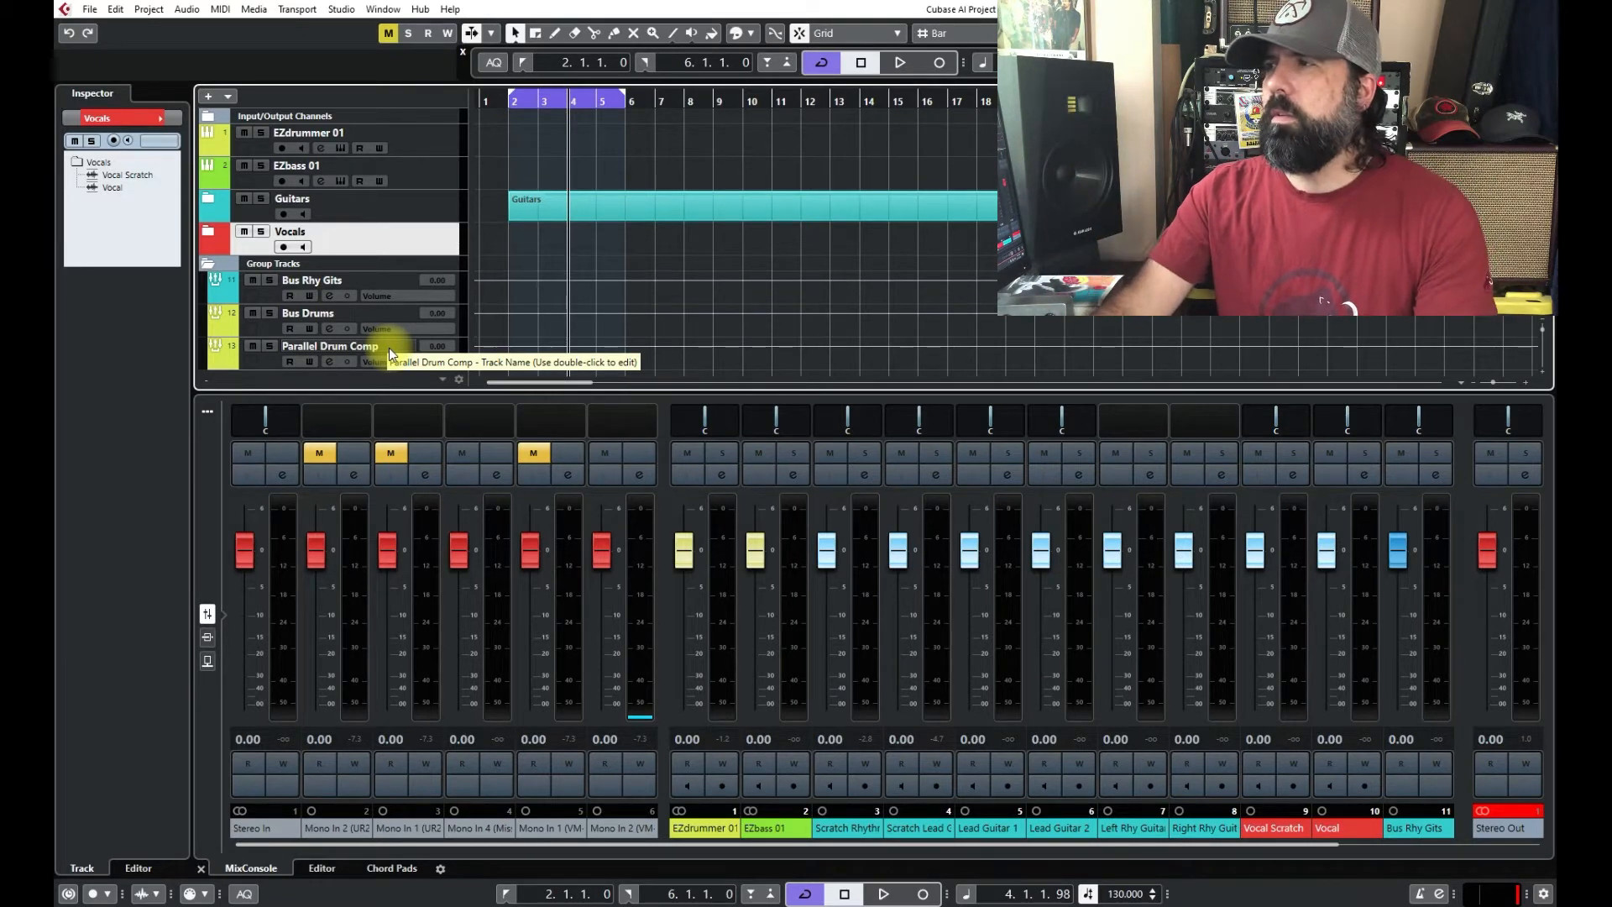
left_click(207, 262)
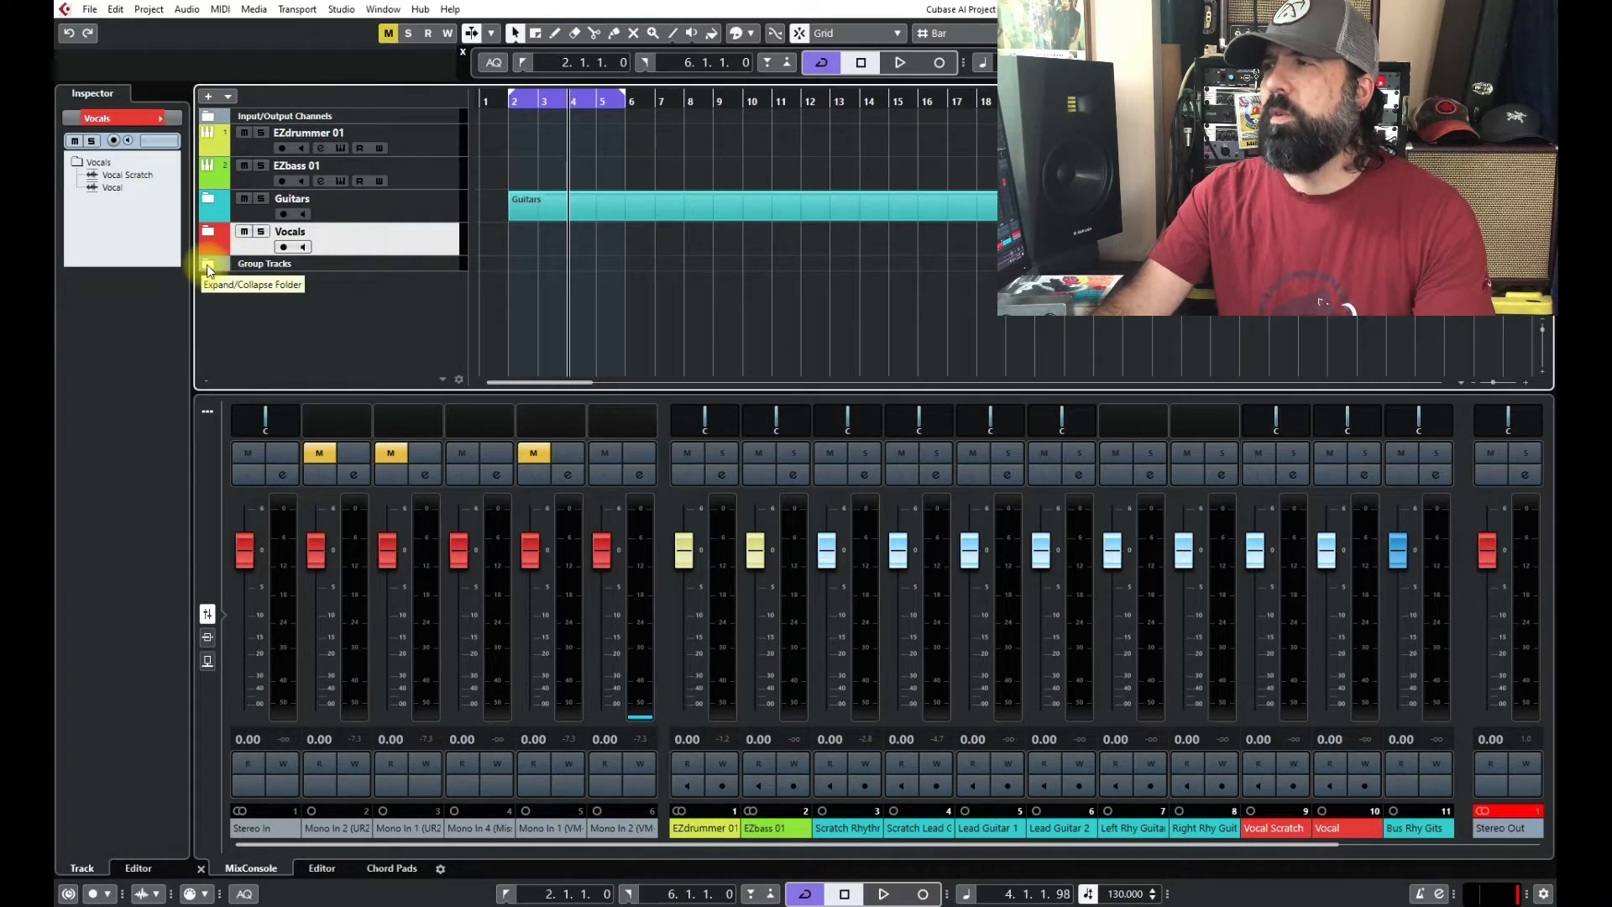
left_click(209, 265)
left_click(208, 266)
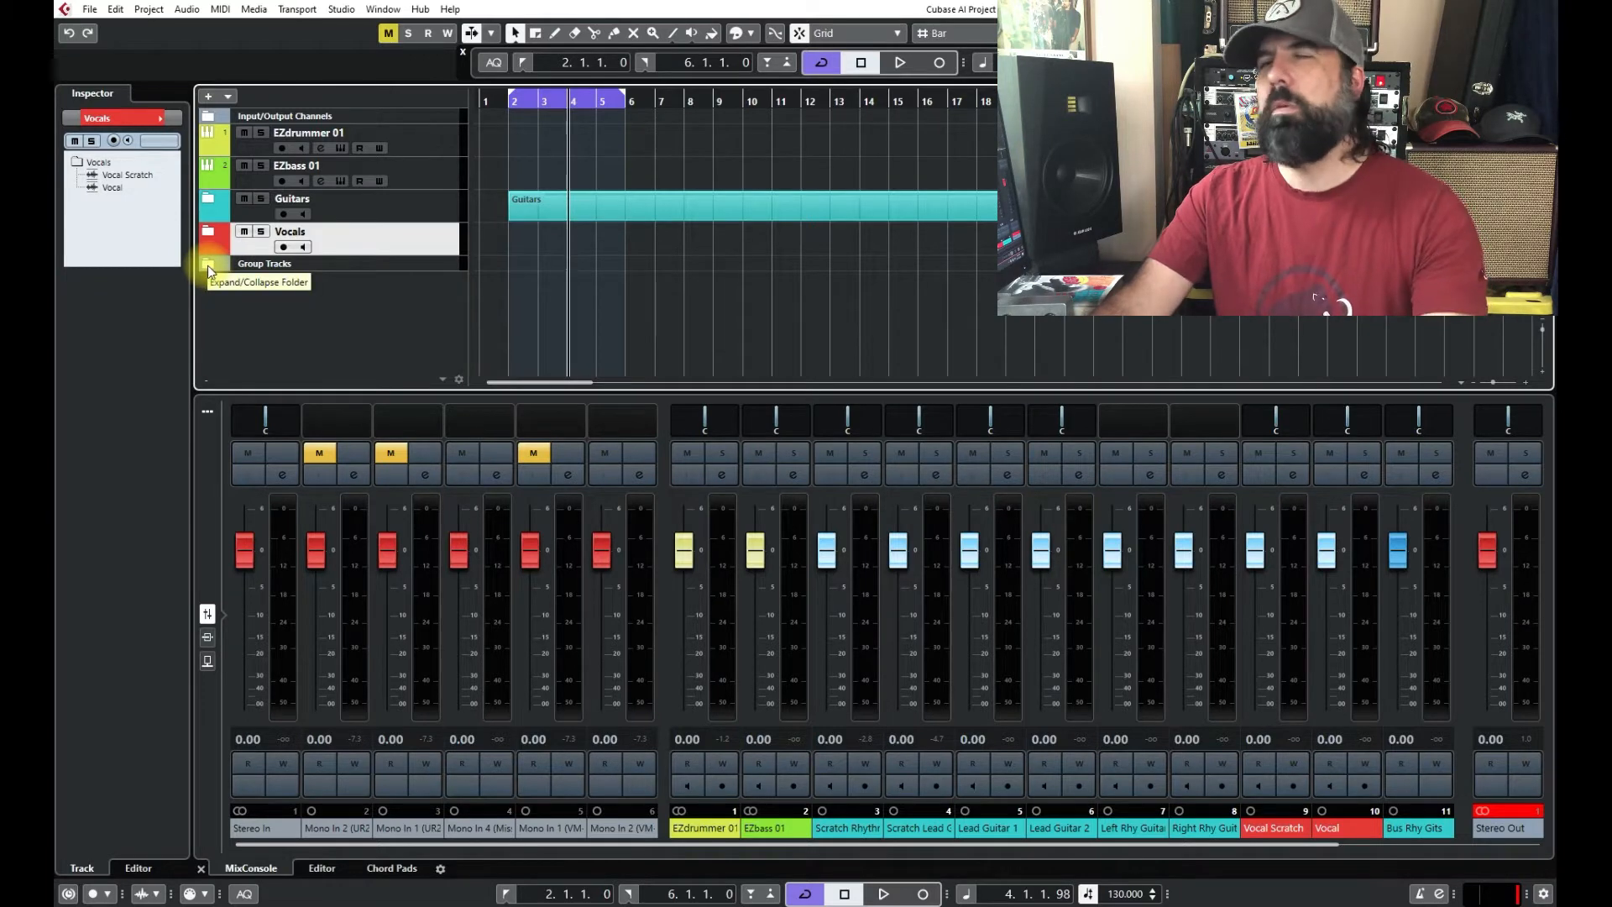